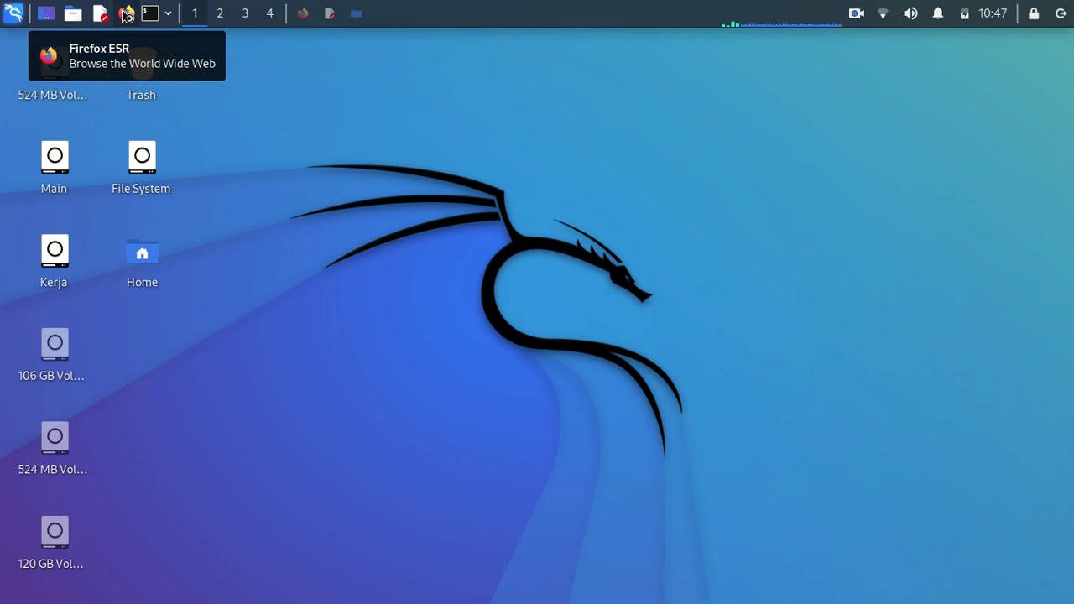
click(302, 16)
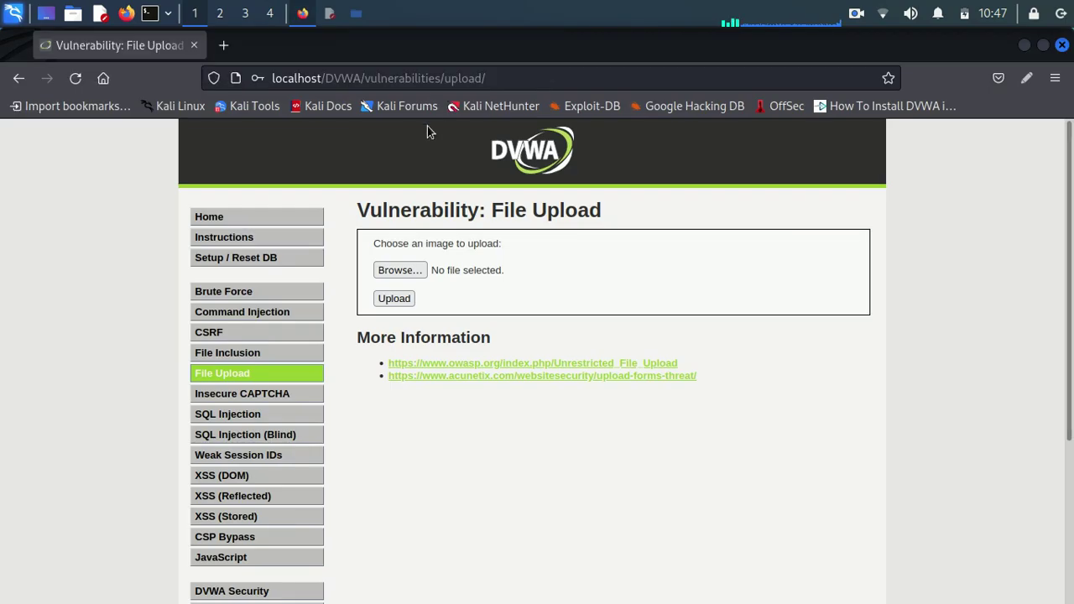
click(223, 45)
text(https://developer.microsoft.com/en-us/microsoft-edge/tools/vms/)
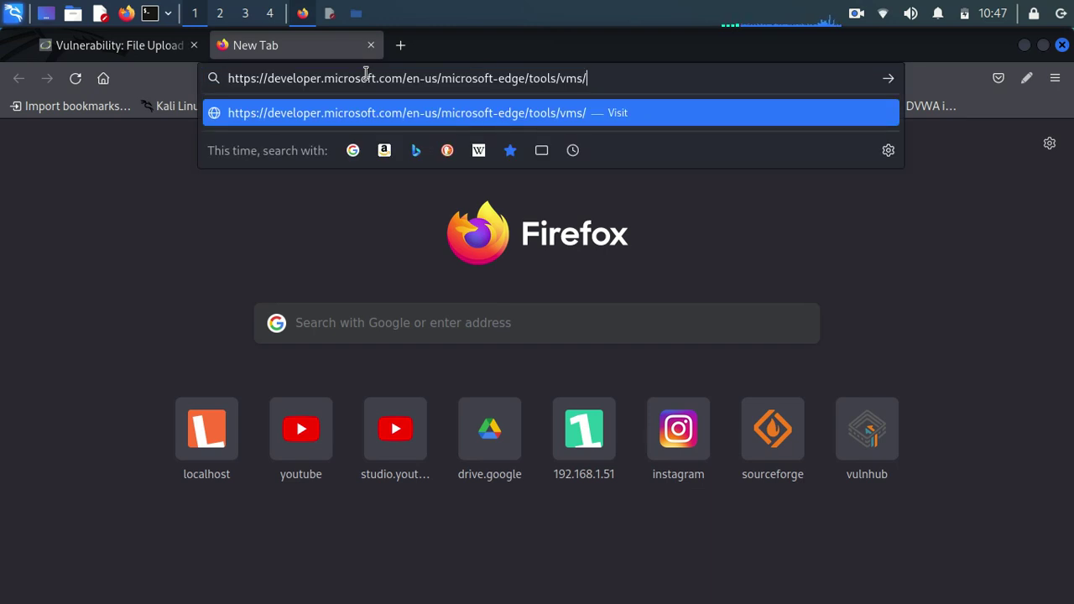
key(Return)
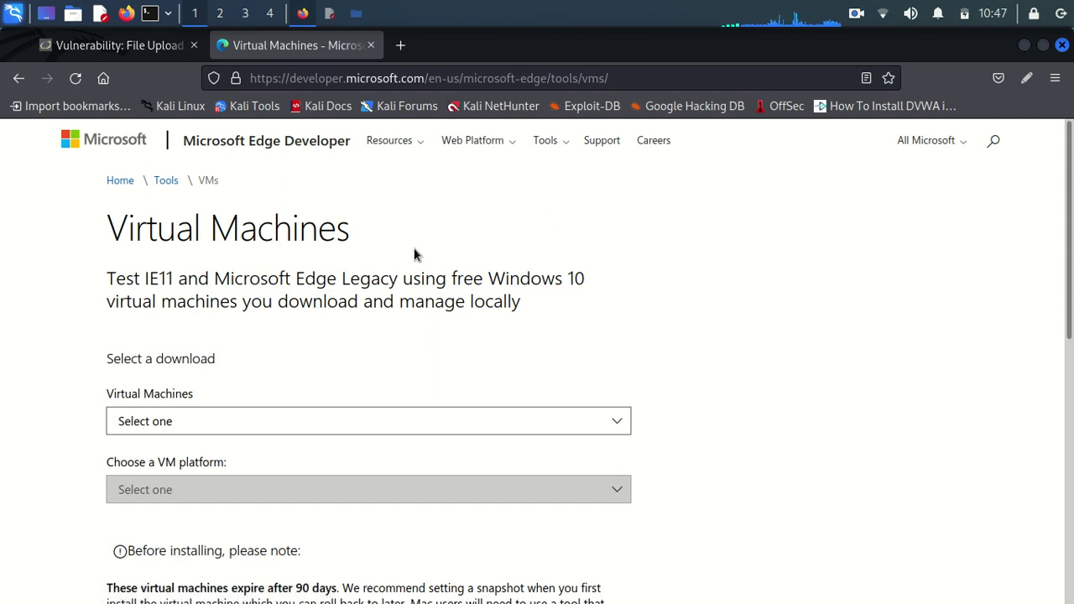
Step: Choose the MSEdge on Win10 (x64) Stable 1809 virtual machine with VirtualBox as the VM platform
scroll(659, 283, down, 2)
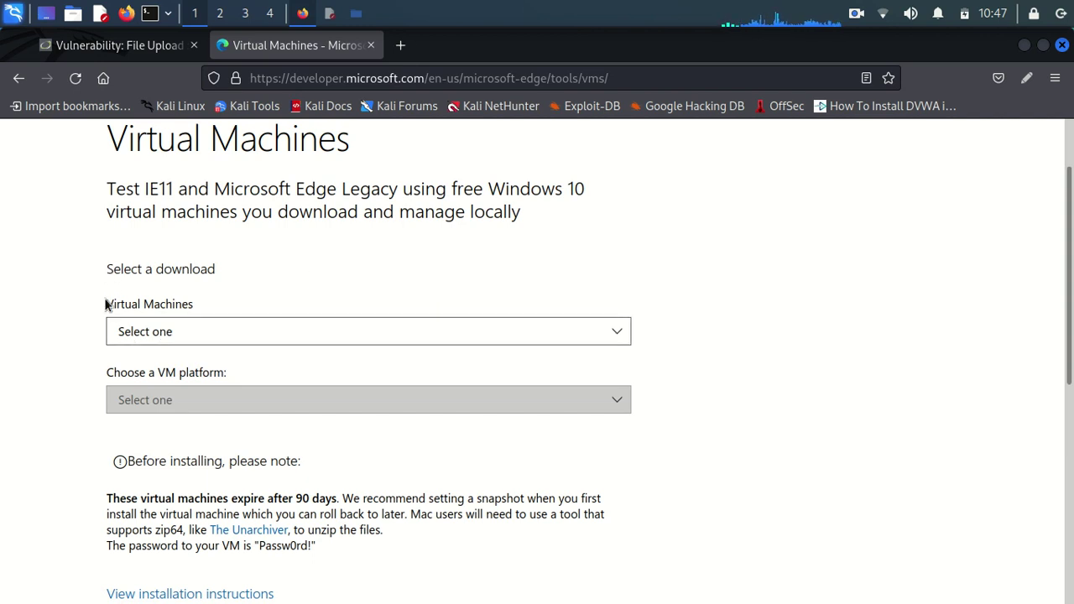
click(617, 332)
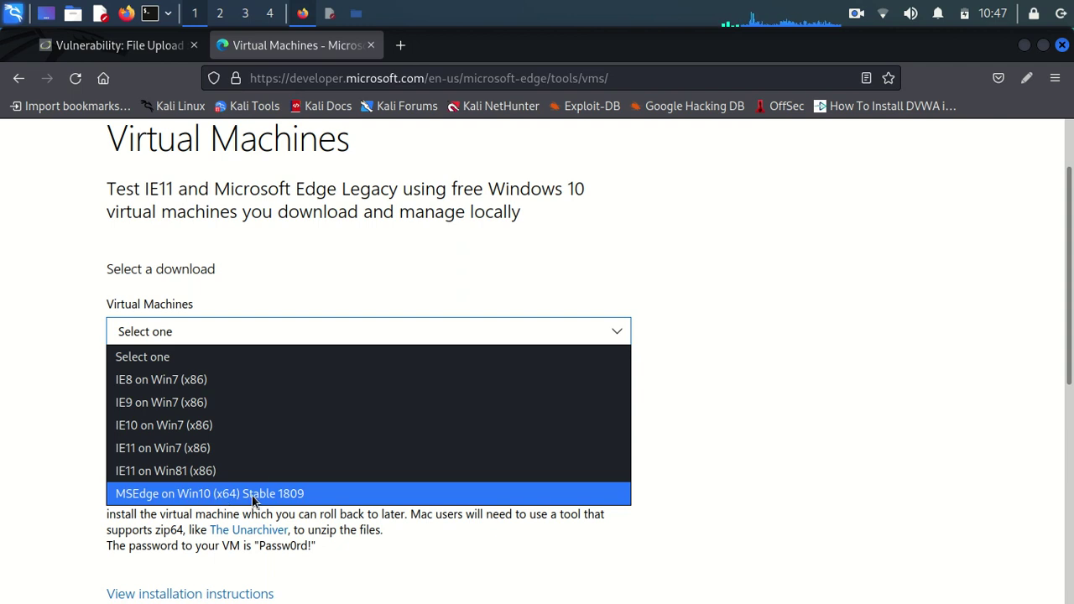
click(317, 499)
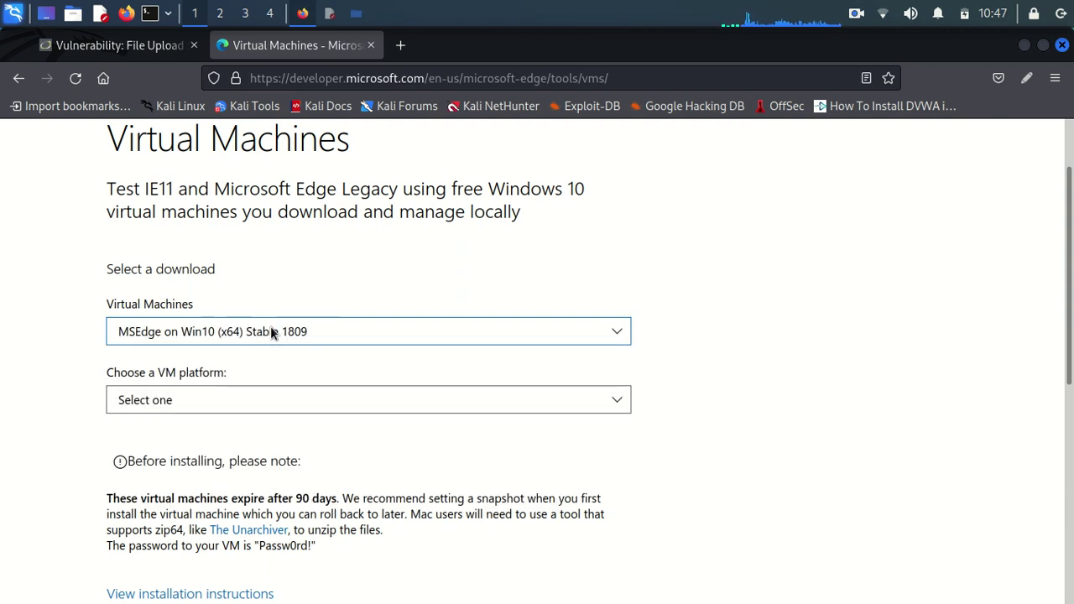
click(336, 335)
click(273, 492)
click(487, 392)
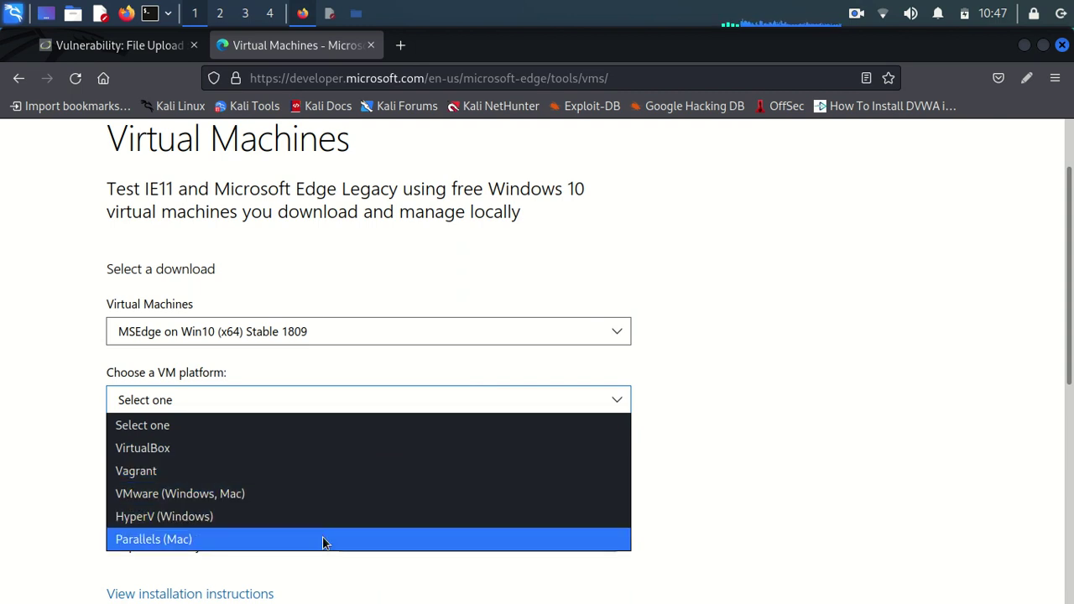
click(298, 453)
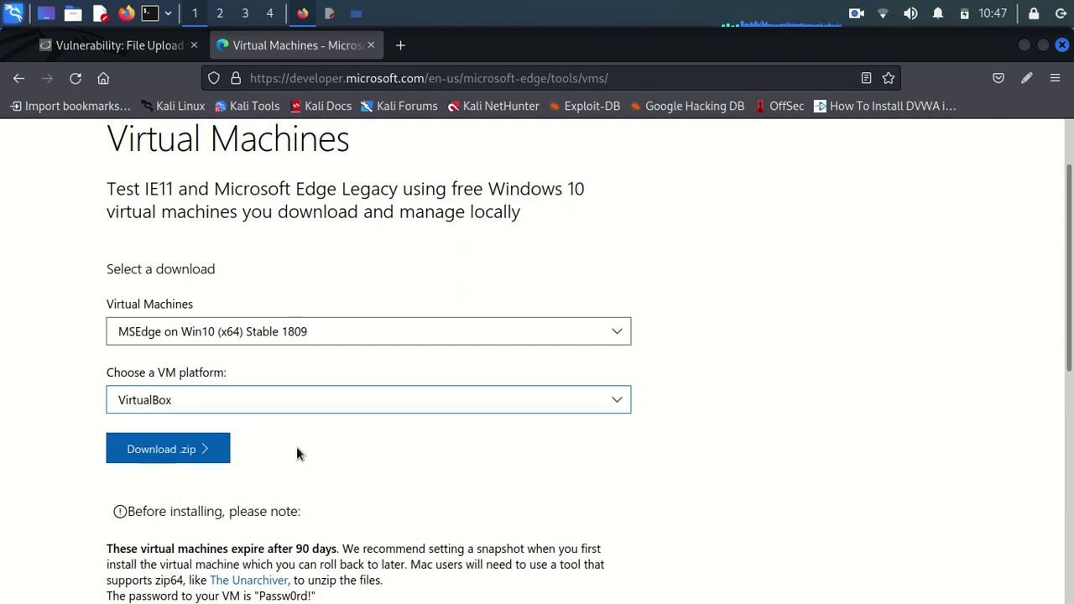
Step: Download the virtual machine's zip archive, saving the file instead of opening it with the archive manager
click(165, 453)
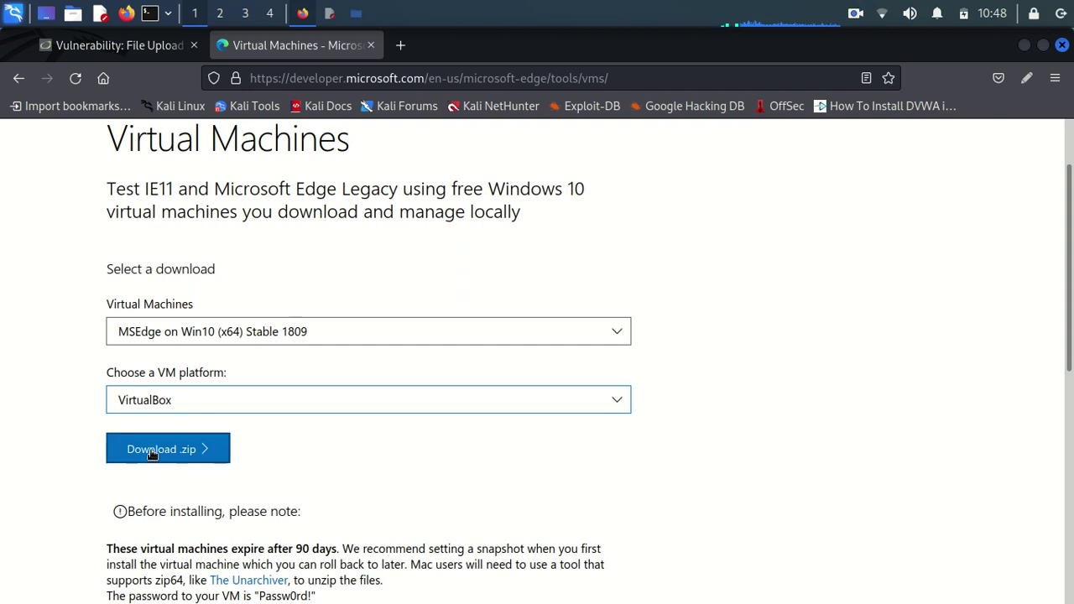
click(165, 453)
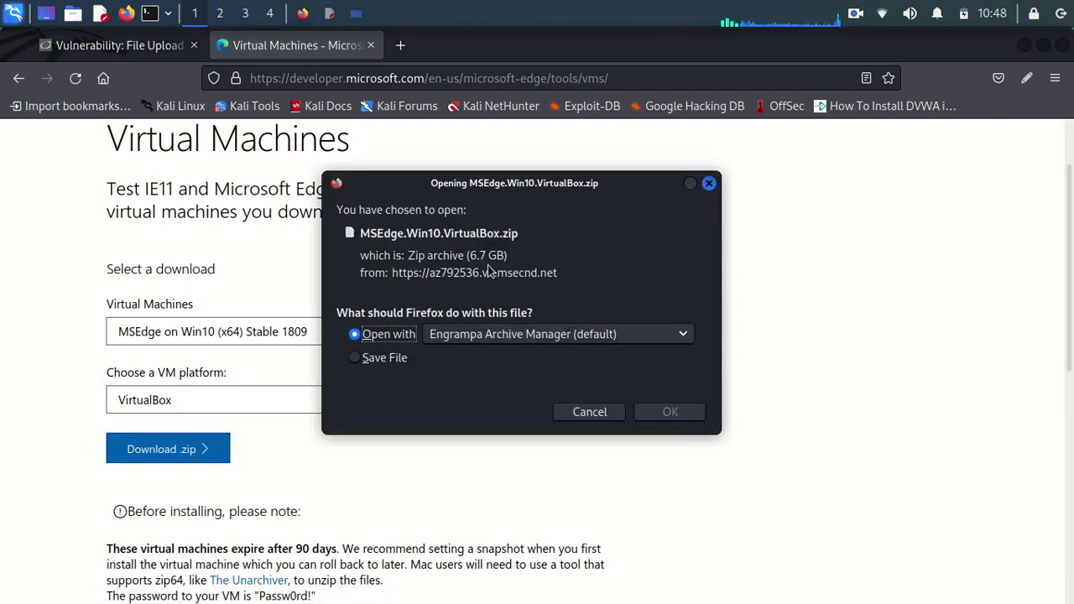
click(366, 361)
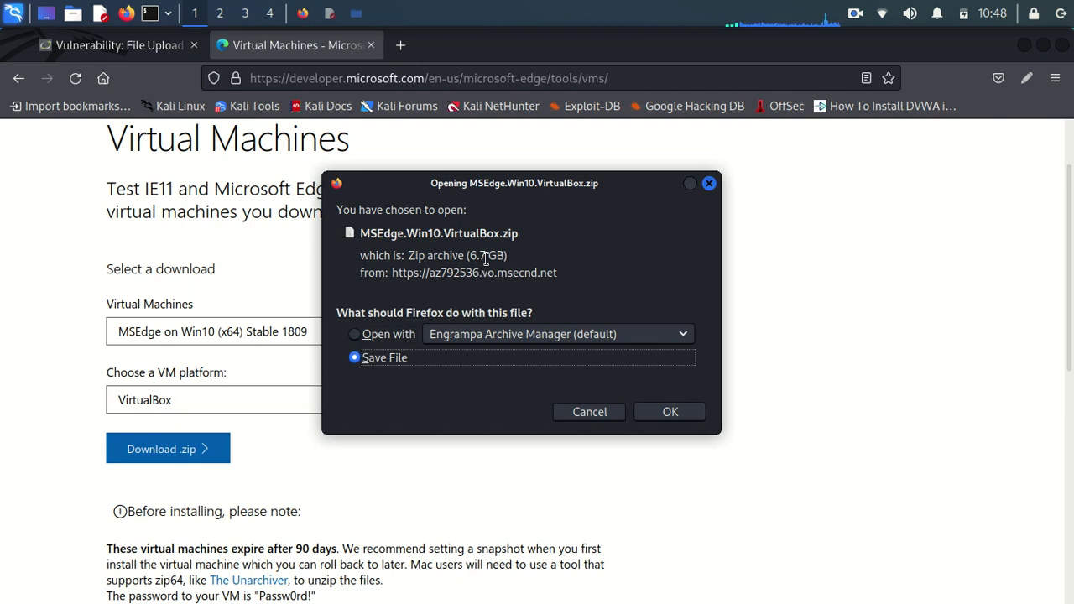
click(669, 412)
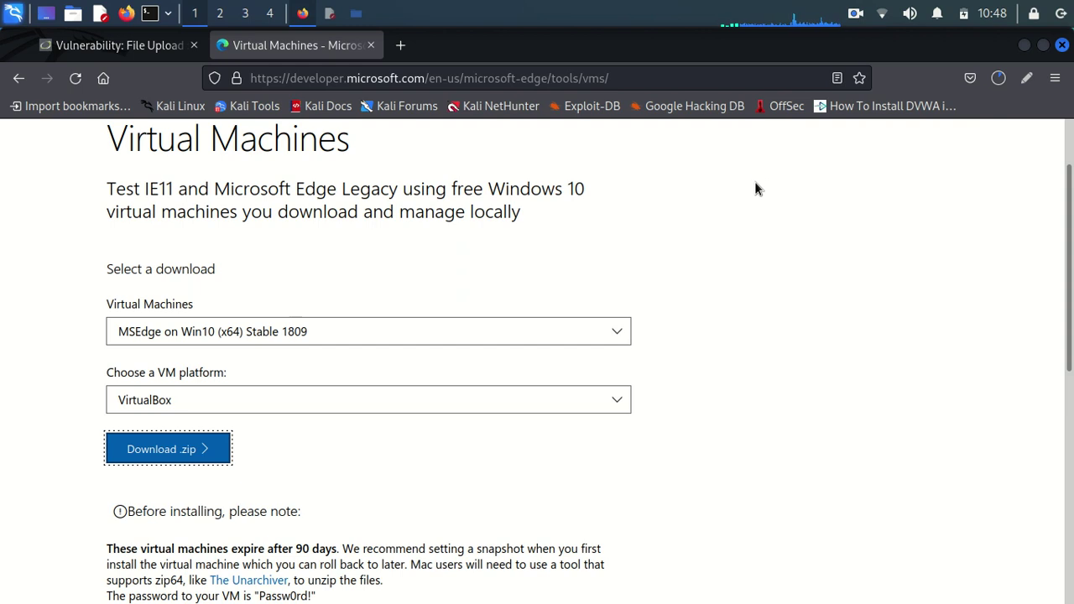
scroll(756, 185, up, 2)
click(856, 14)
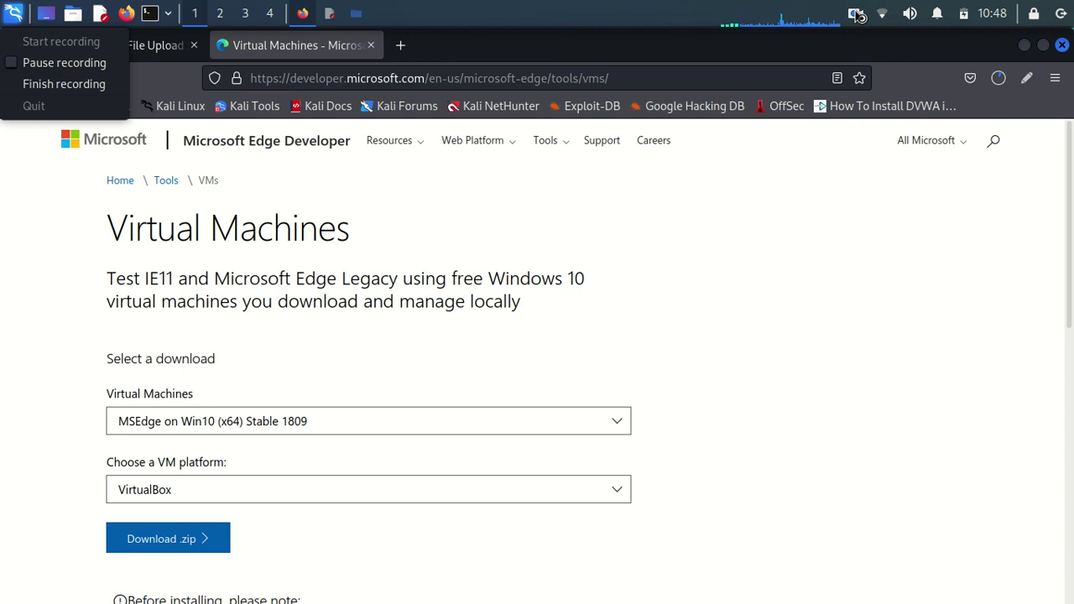
click(539, 256)
scroll(657, 263, down, 5)
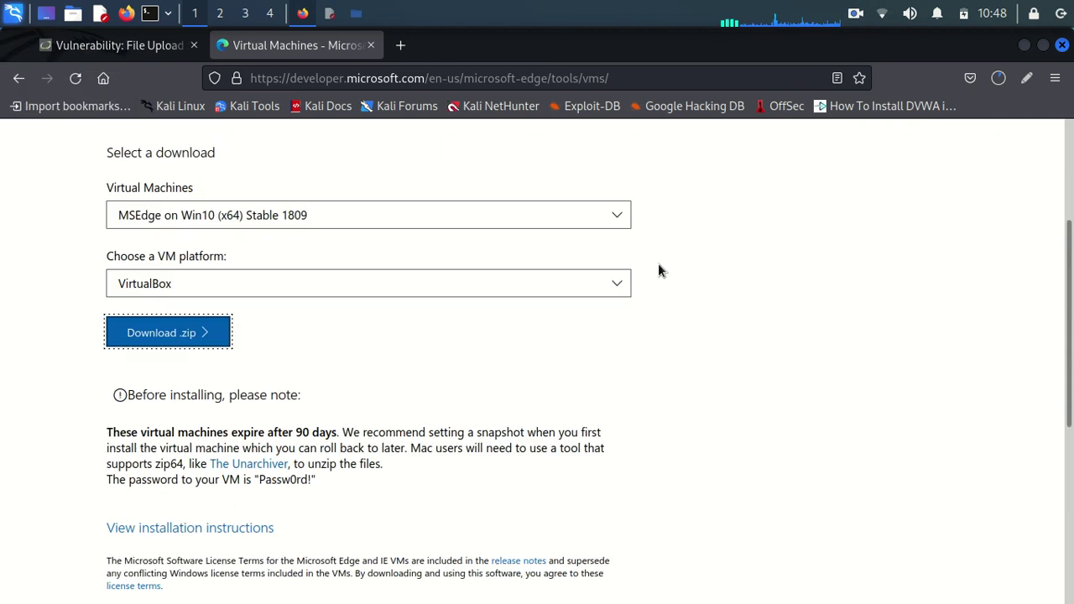
scroll(660, 263, up, 5)
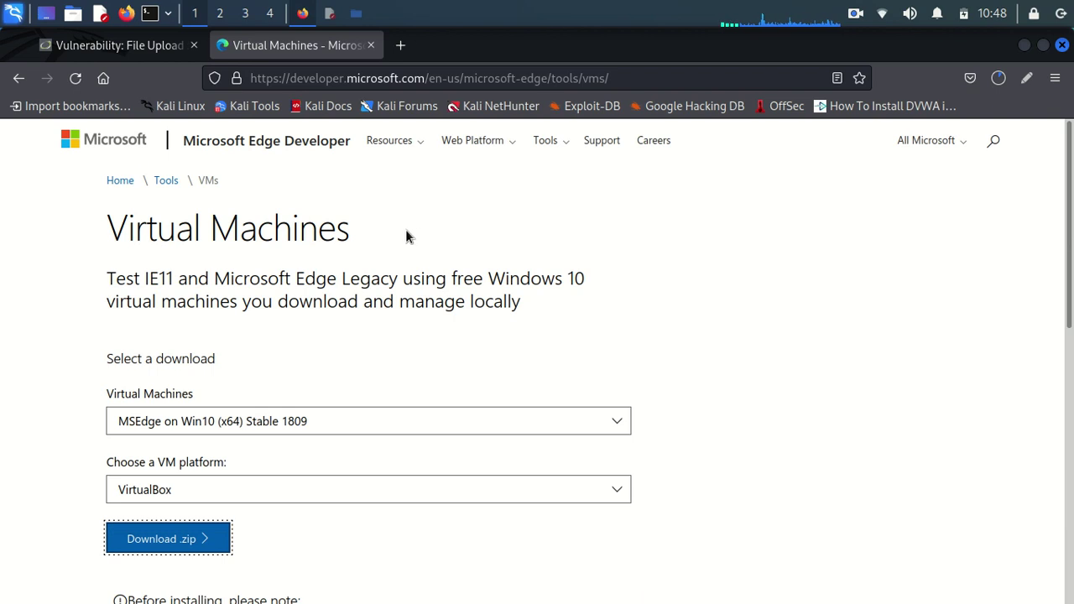
click(118, 49)
click(855, 20)
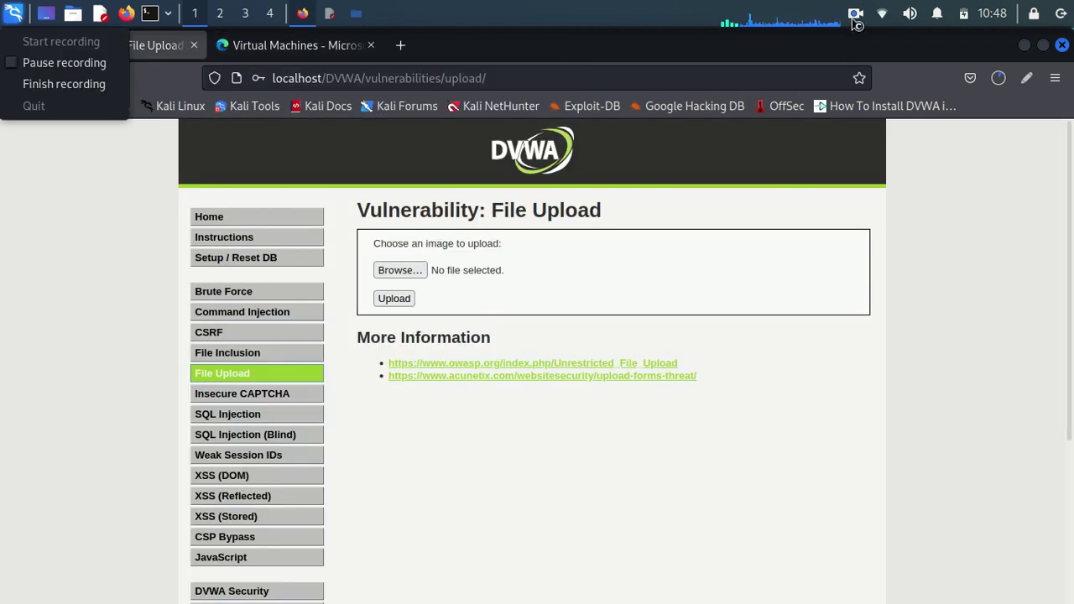
click(67, 64)
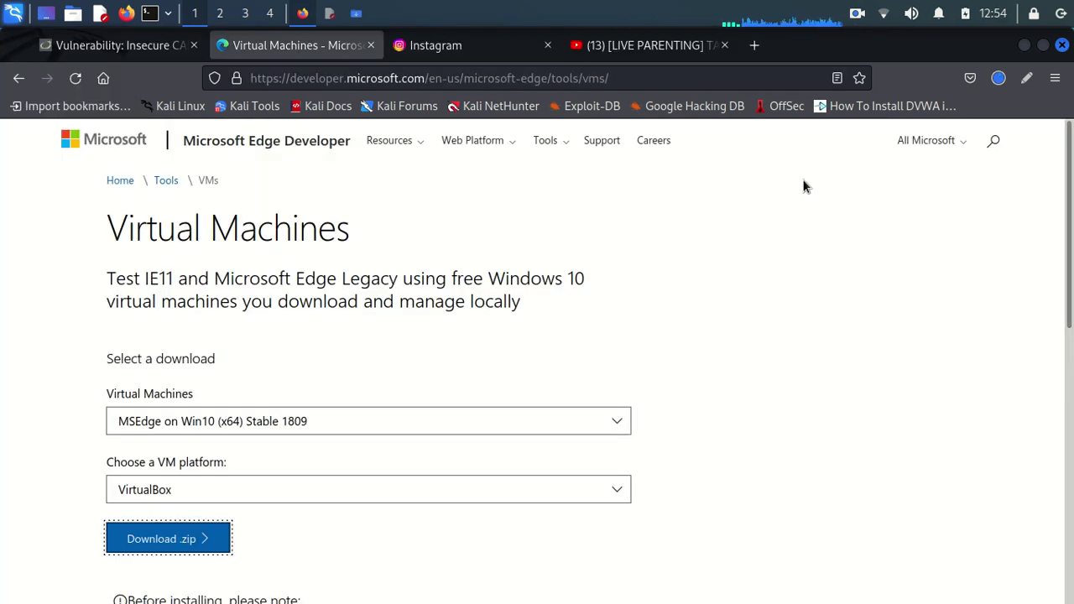
Step: Show the downloaded MSEdge.Win10.VirtualBox.zip in its containing folder from the browser's download list
click(998, 77)
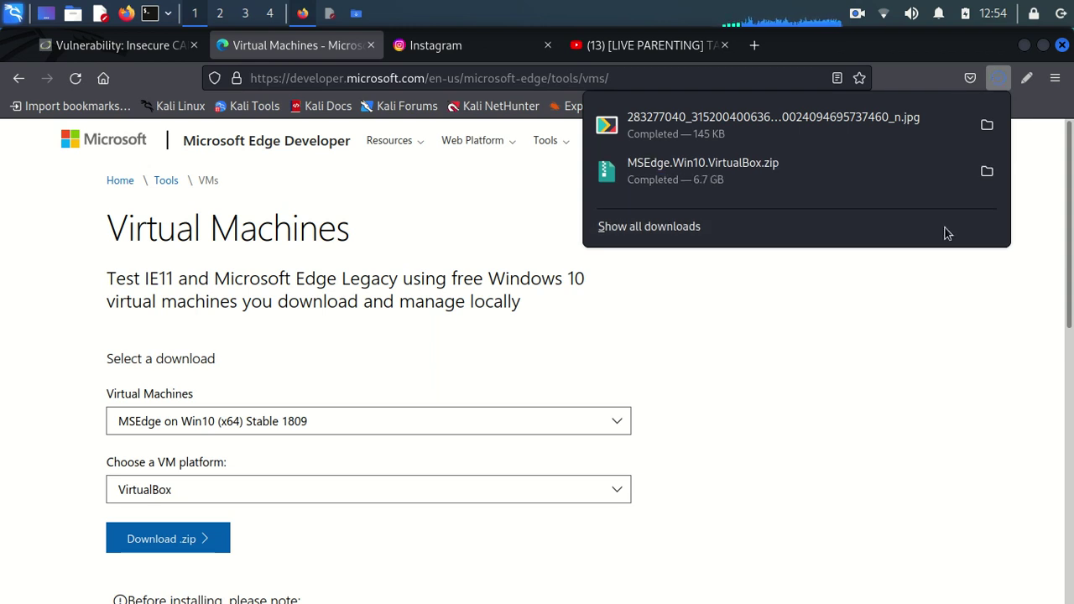
click(986, 173)
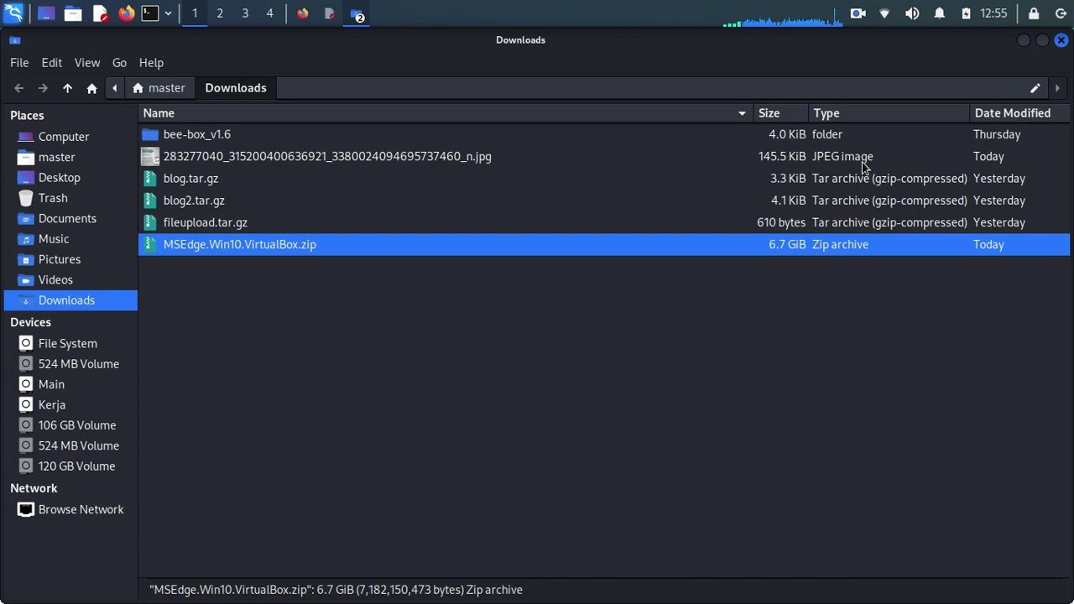
click(990, 41)
click(324, 351)
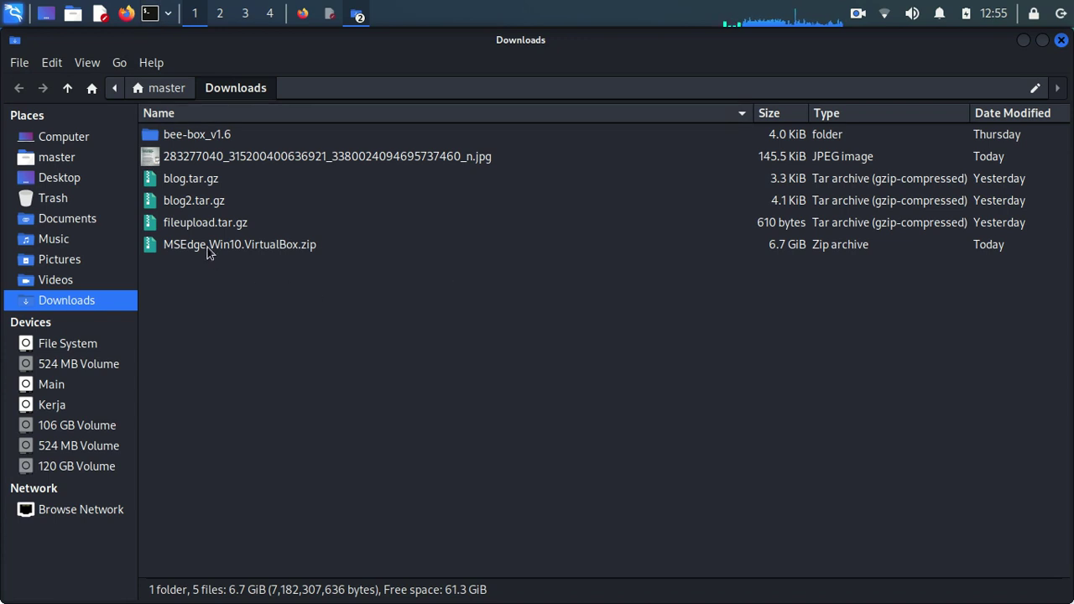
Step: Open a terminal window, bring it in front of the file manager and enlarge its text several times
key(ctrl+alt+t)
key(alt+Tab)
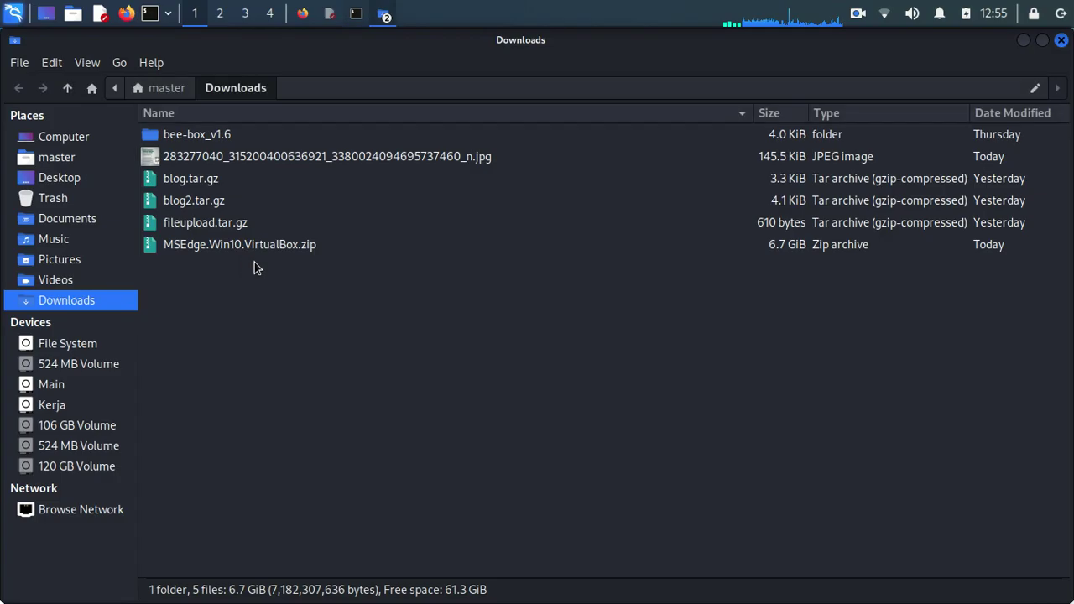
right_click(237, 250)
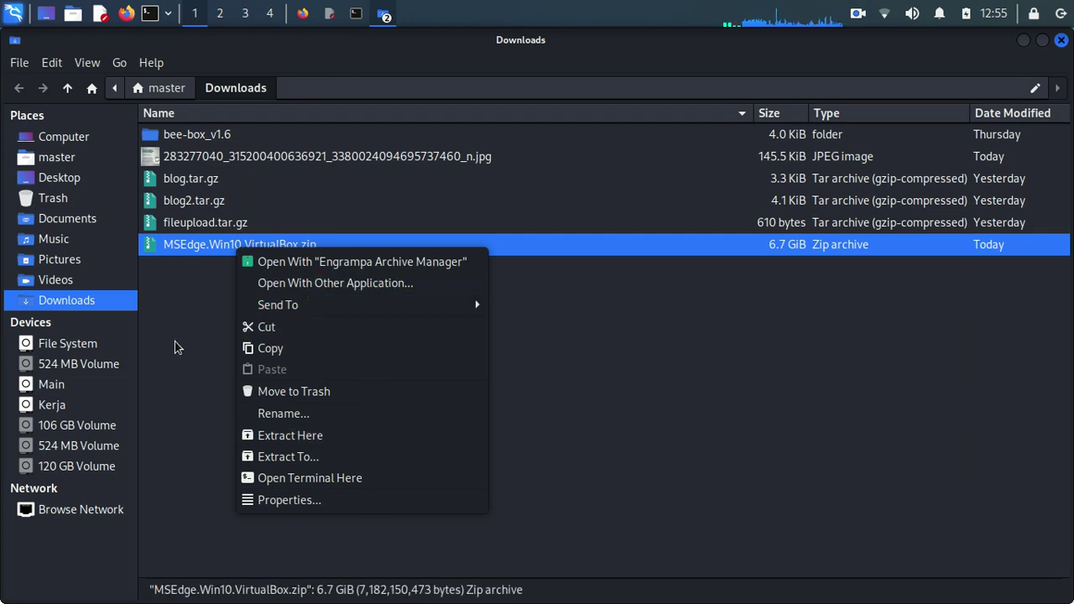
click(227, 325)
key(alt+Tab)
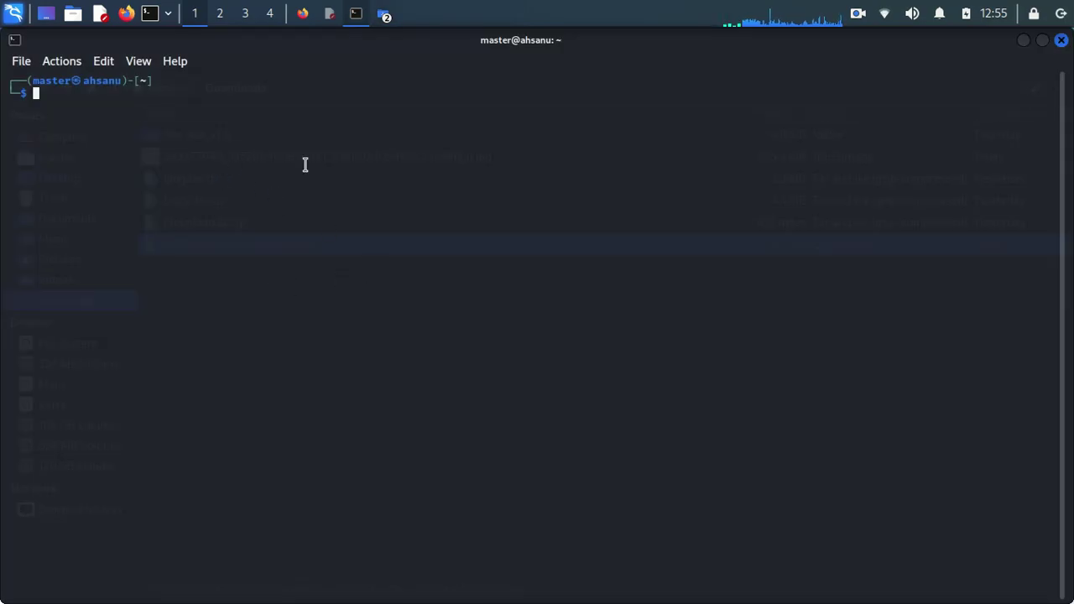
key(ctrl+plus)
key(ctrl+plus)
key(ctrl+plus)
key(ctrl+plus)
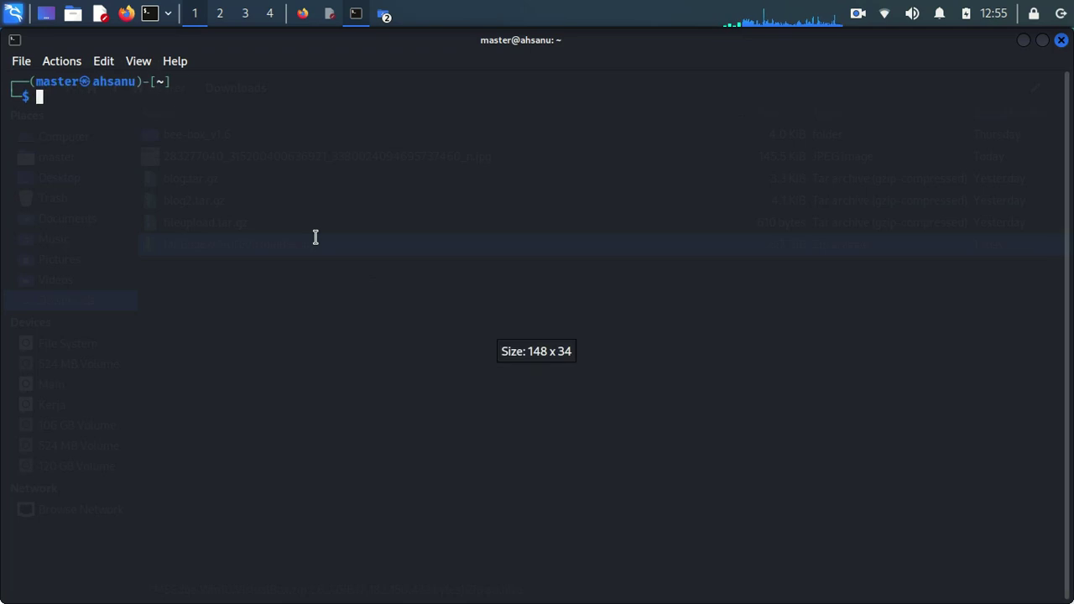
key(ctrl+plus)
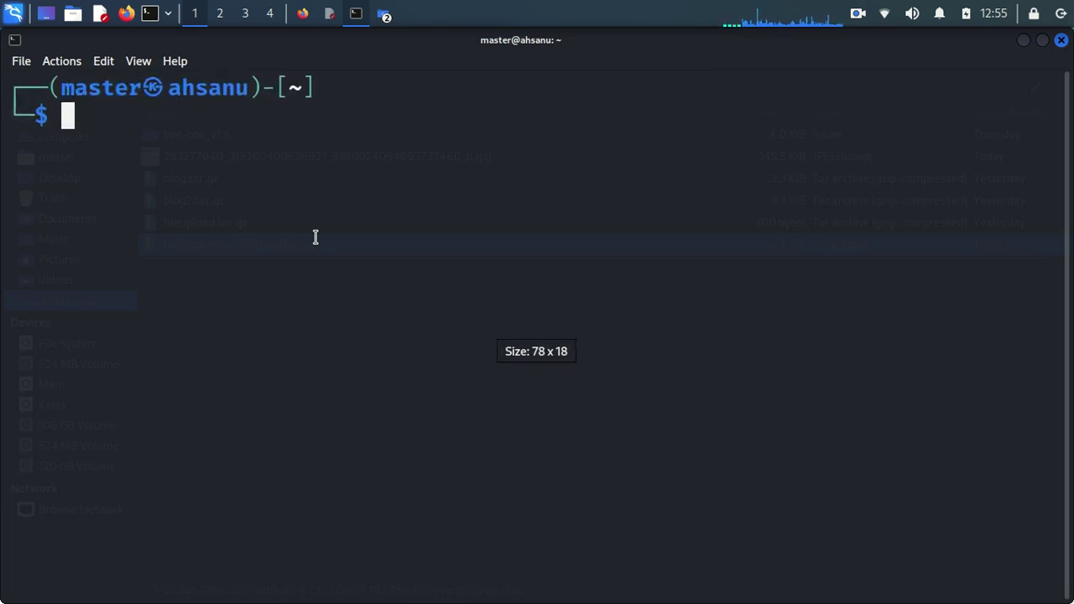
Step: Change to the Downloads directory in the terminal and list its files with ls
text(cd Down)
key(Tab)
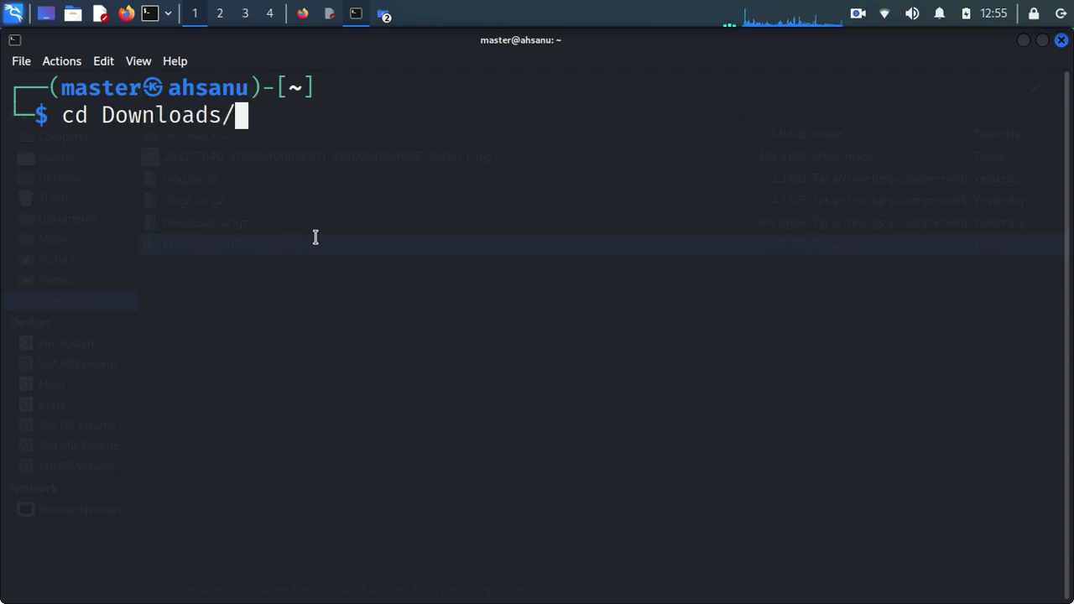
key(Return)
text(ls)
key(Return)
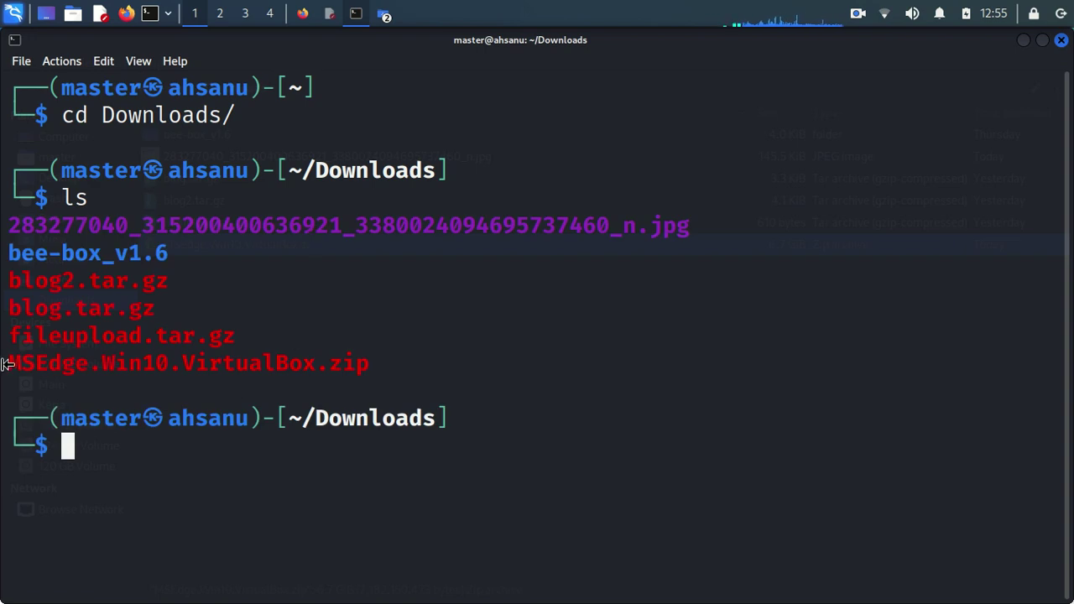
Step: Extract MSEdge.Win10.VirtualBox.zip with the unzip command and minimize the terminal to reveal the Downloads folder
drag(8, 364, 371, 364)
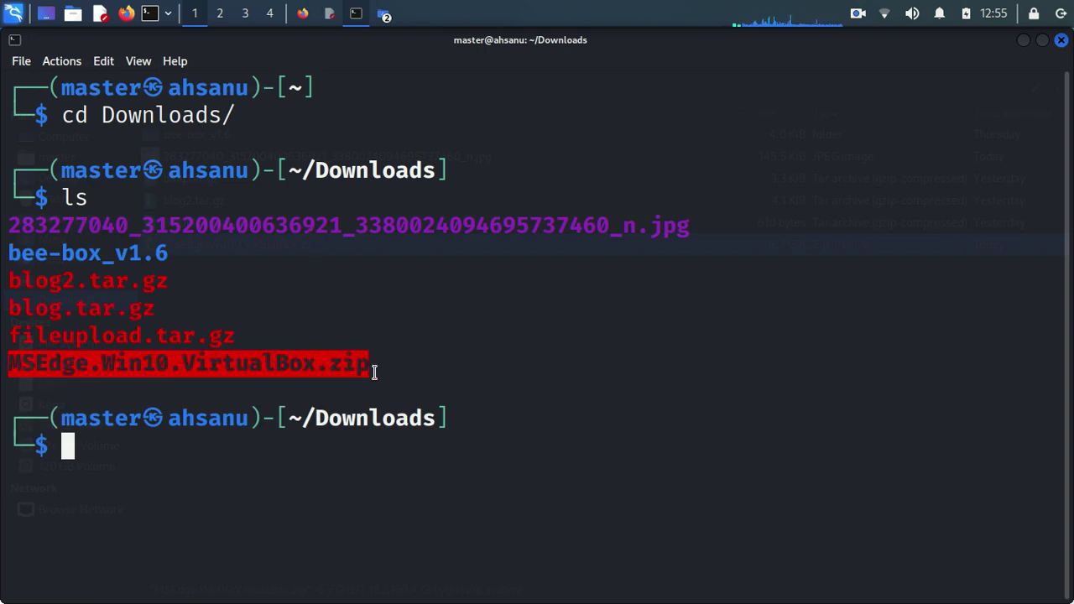
click(249, 446)
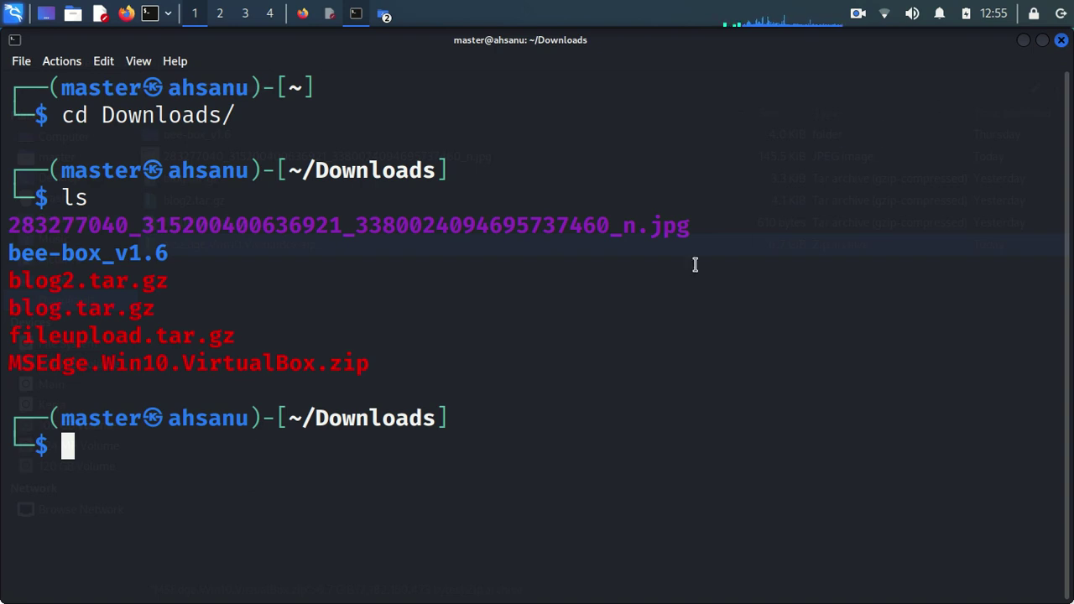
text(n)
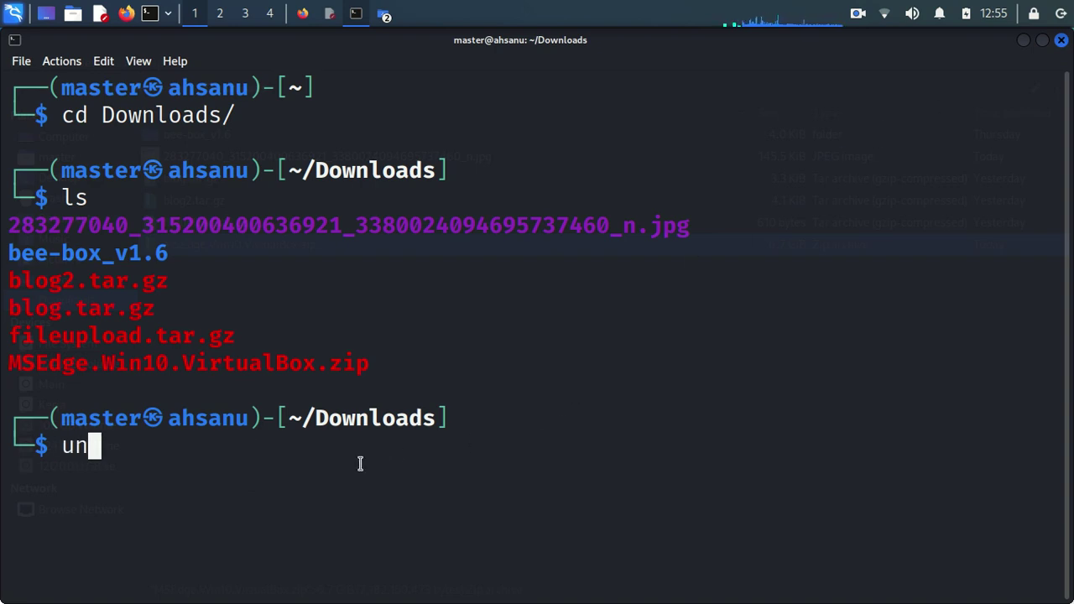
text(zip )
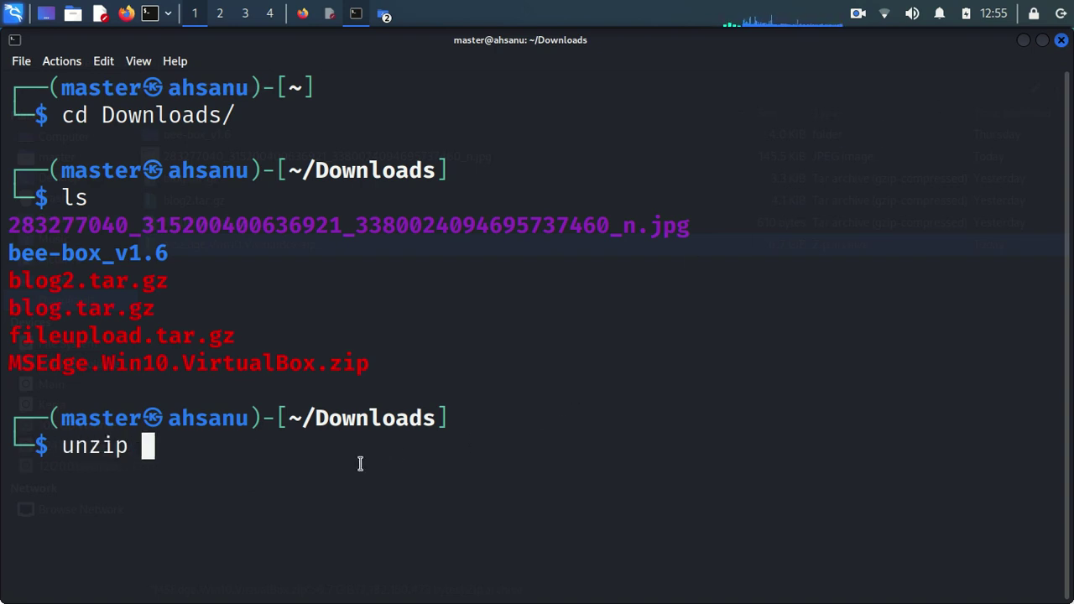
text(MS)
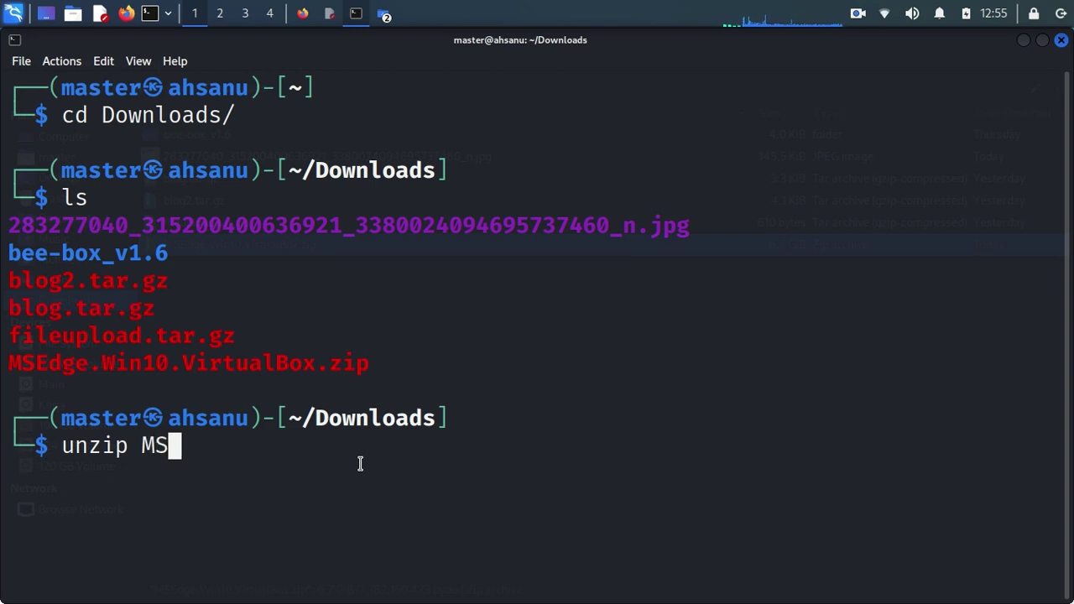
key(Tab)
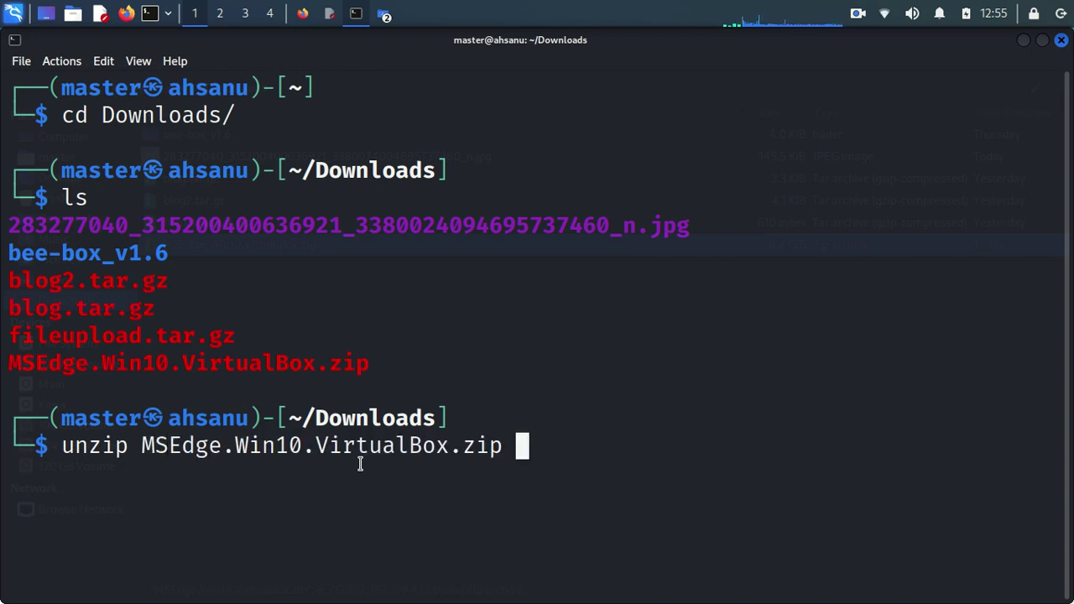
key(Return)
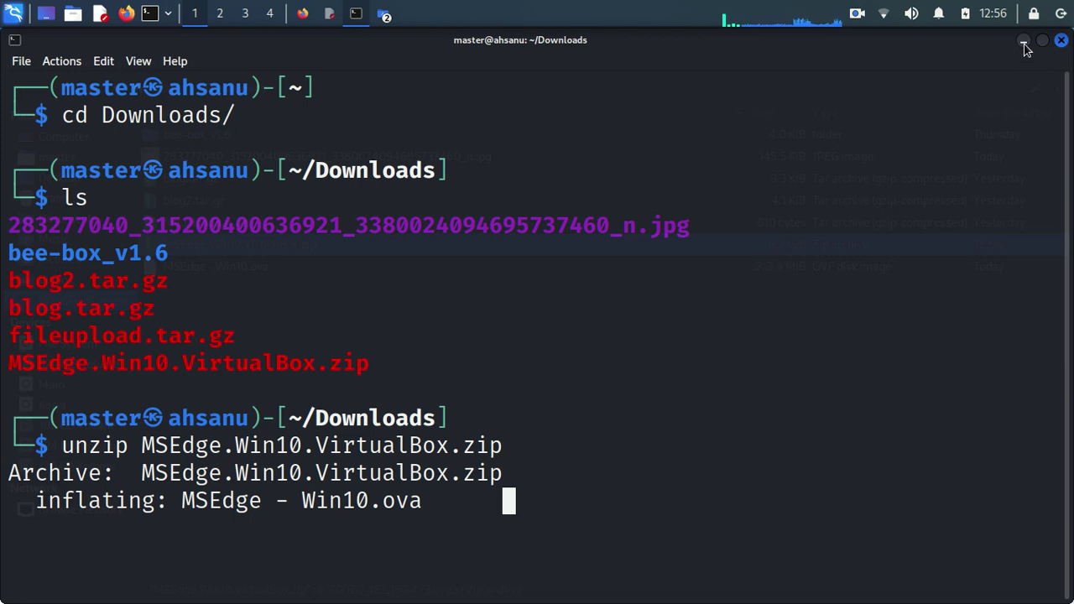
click(1024, 44)
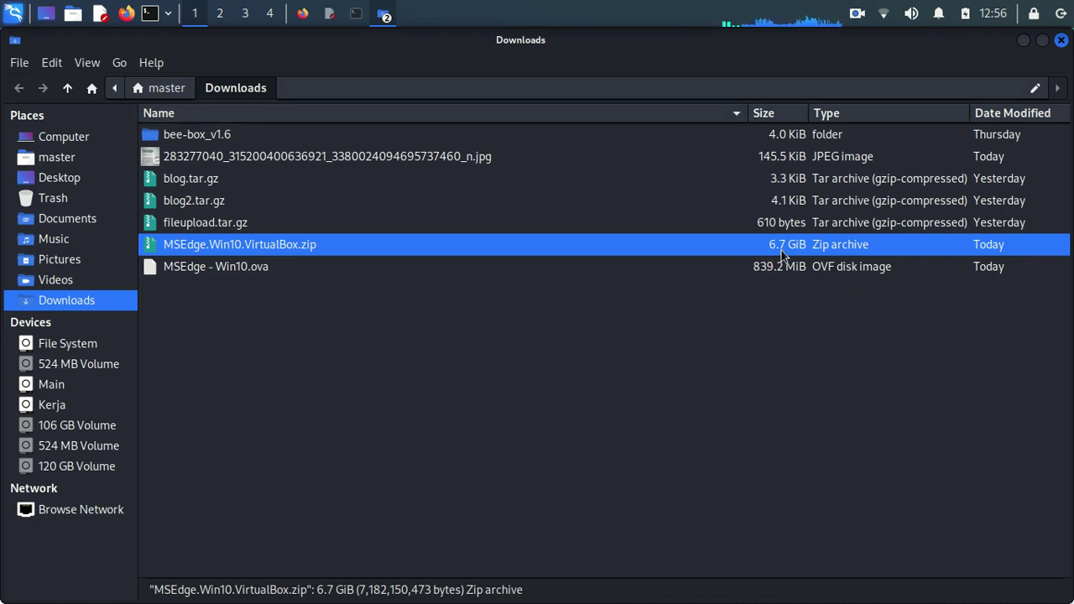
click(856, 14)
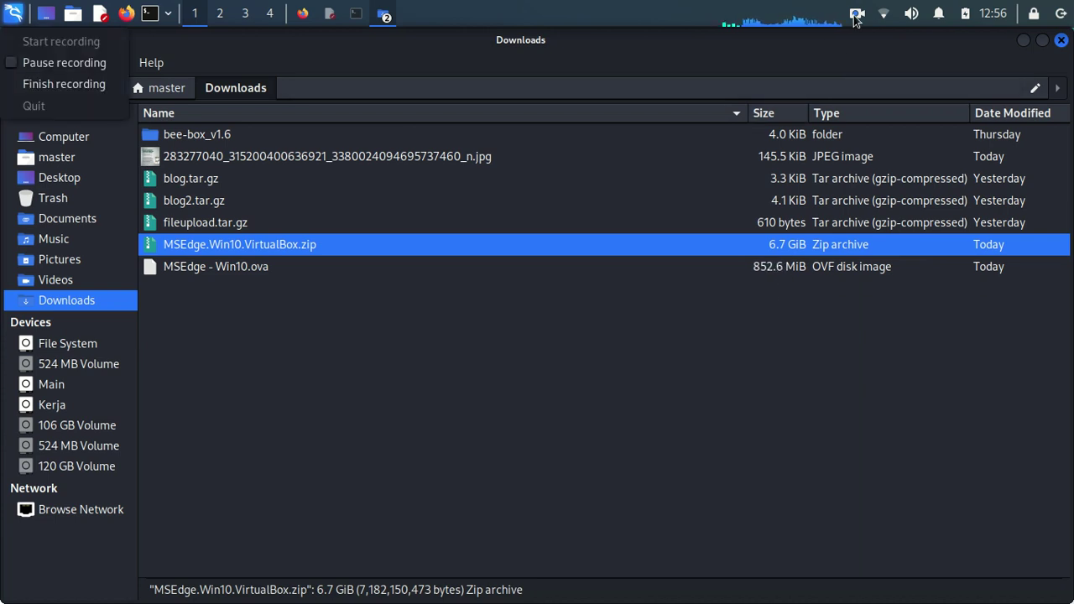
click(67, 62)
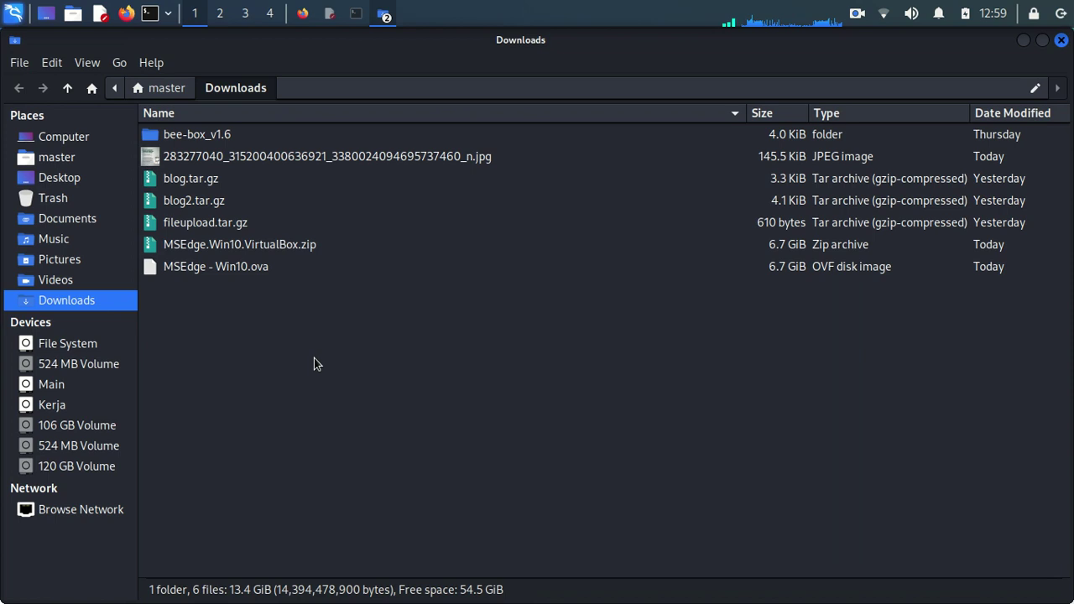
Step: Return to the terminal, list the Downloads directory with ls and highlight the ova extension of the extracted file
key(alt+Tab)
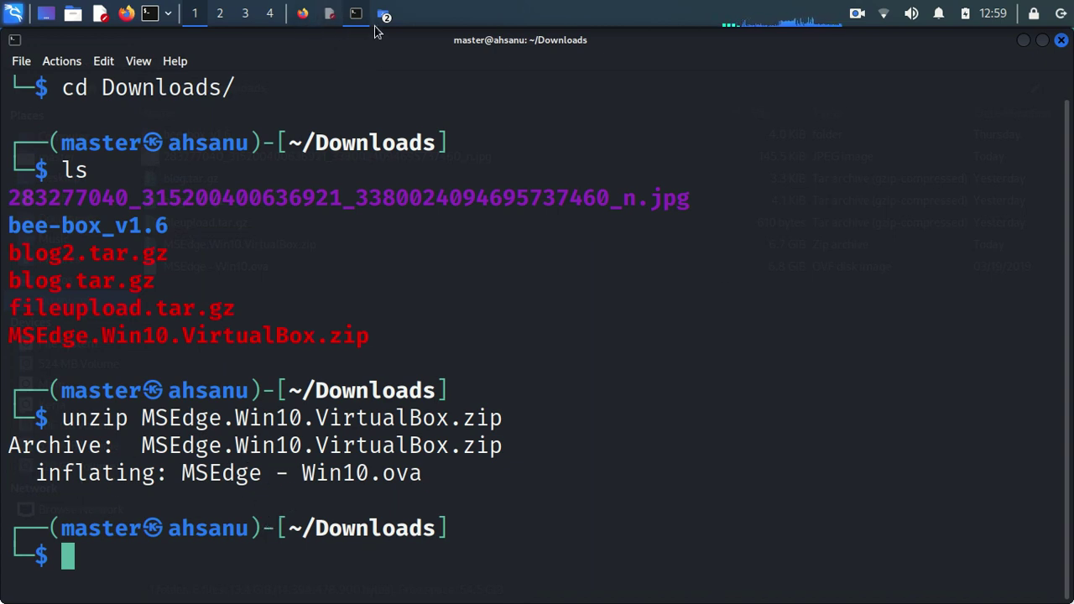
text(l)
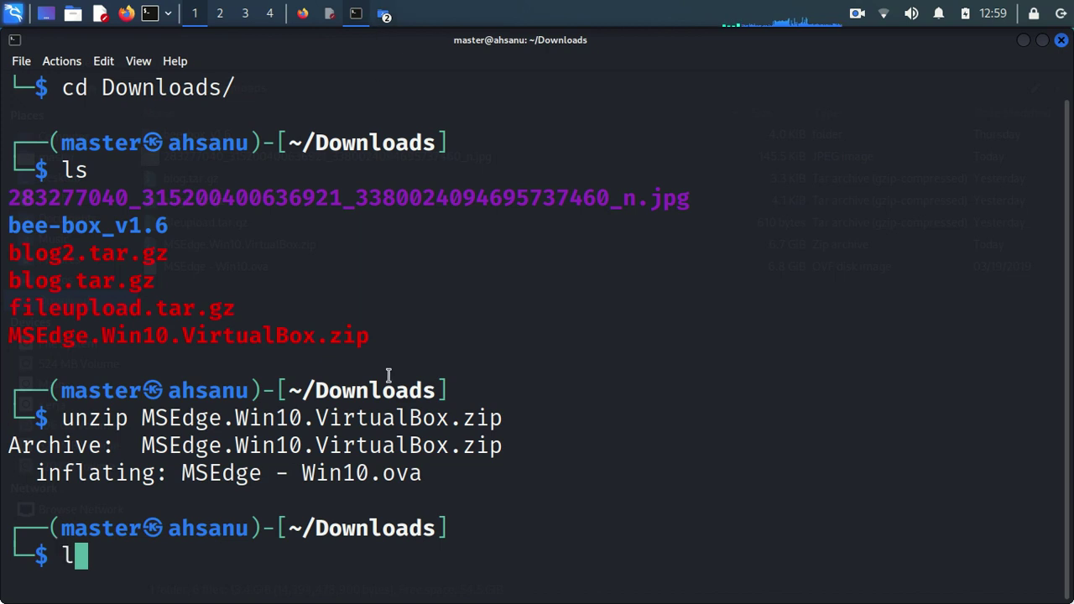
text(s)
key(Return)
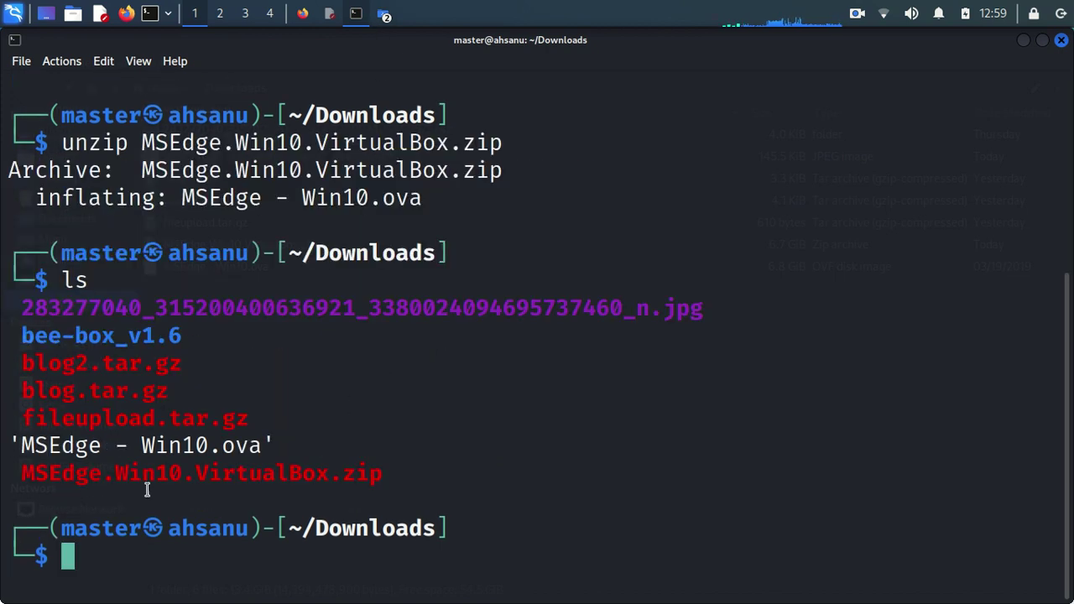
drag(20, 445, 256, 452)
click(225, 447)
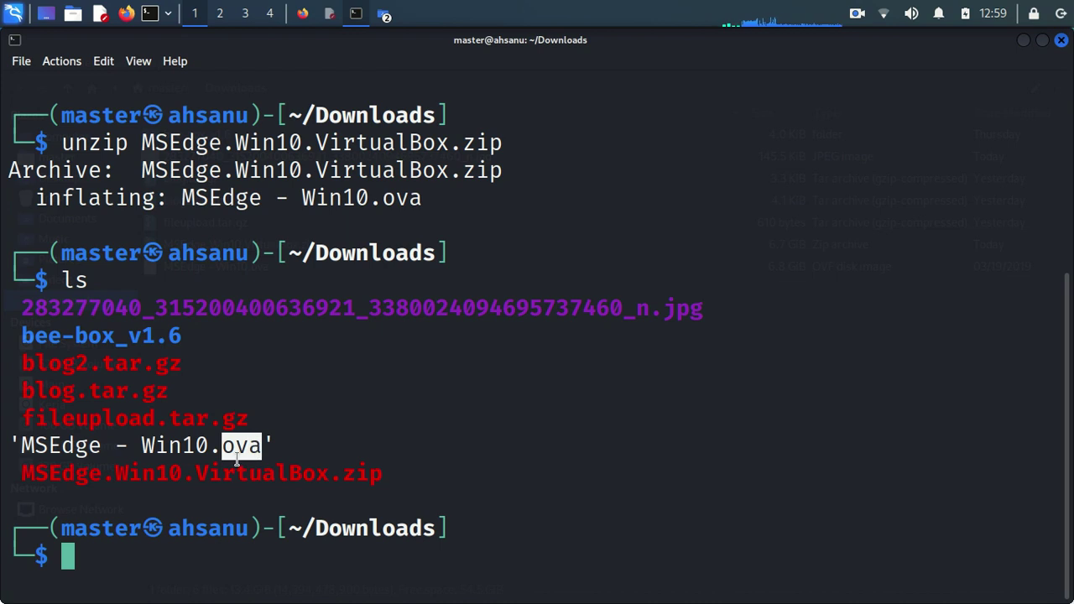
Step: Switch to the Downloads folder in the file manager and open MSEdge - Win10.ova with VirtualBox
click(383, 21)
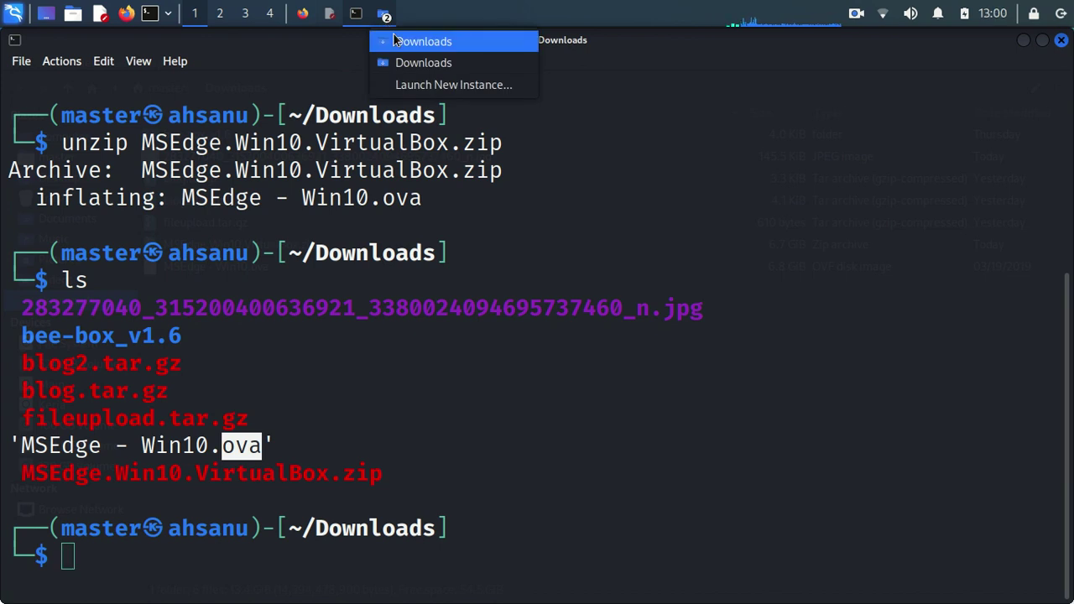
click(395, 39)
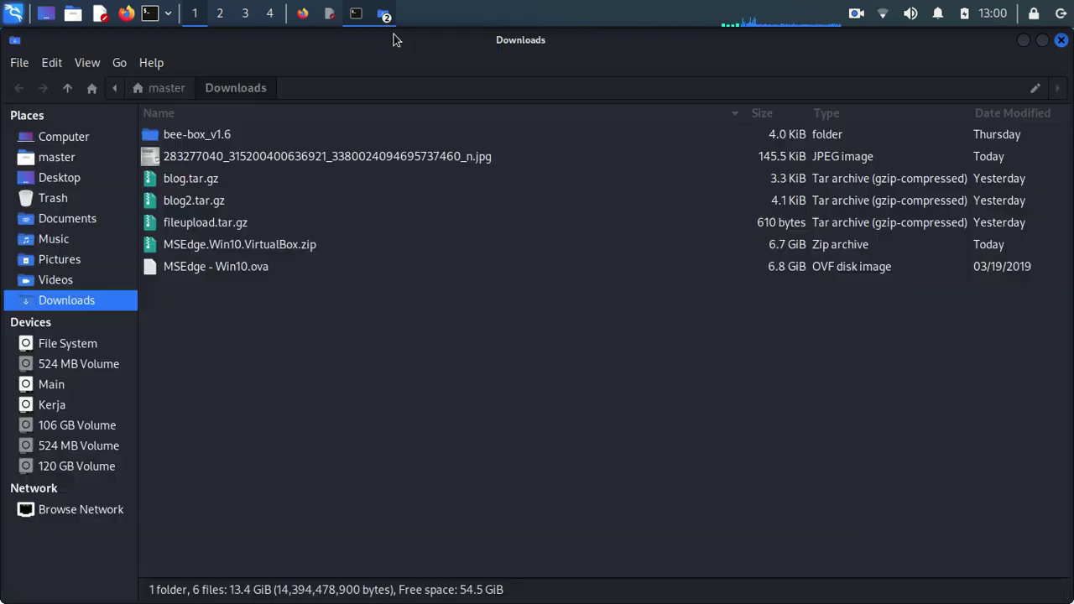
click(227, 269)
right_click(227, 273)
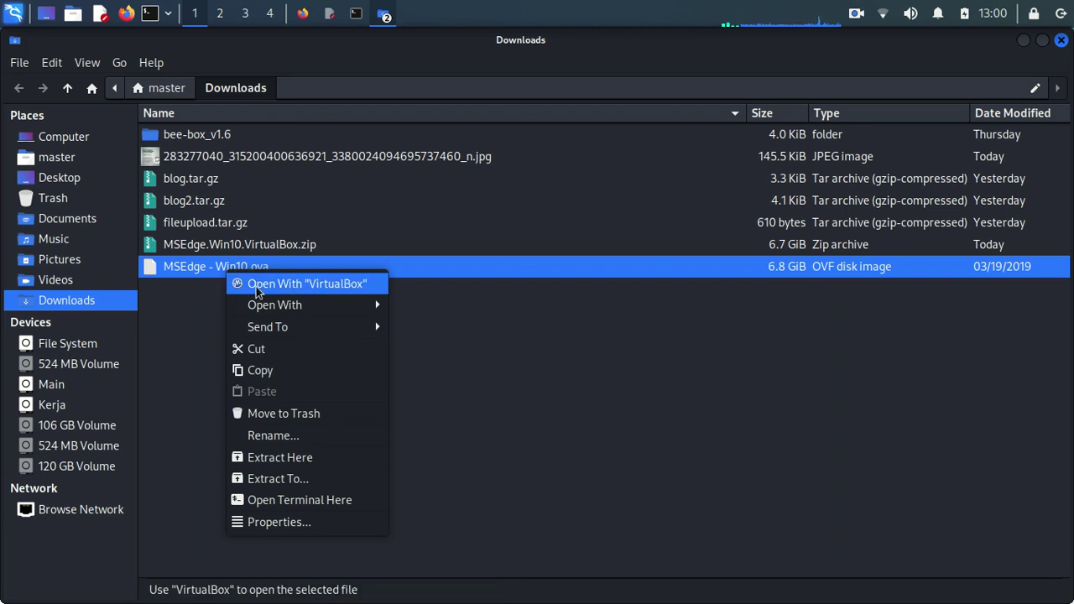
click(257, 287)
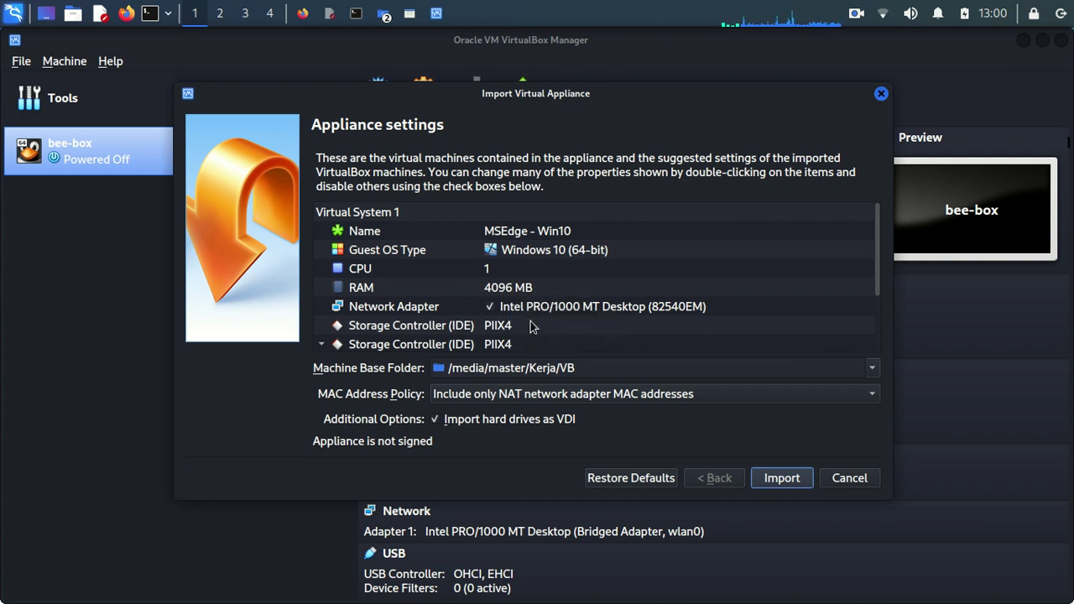
Step: Review the appliance settings and set the machine base folder to /media/master/Kerja/VB/win10
scroll(523, 323, down, 2)
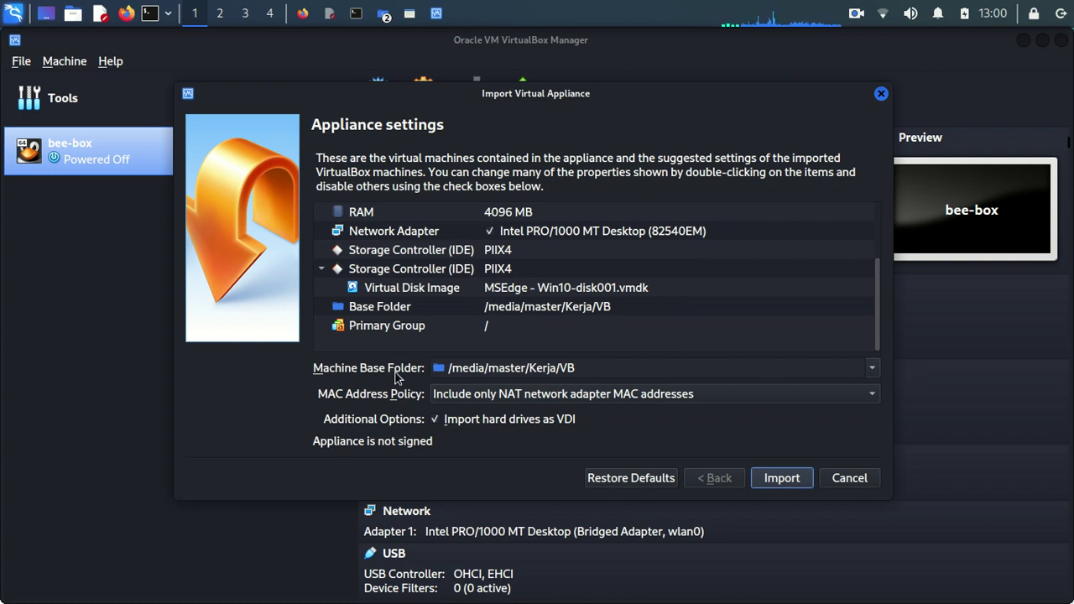
click(872, 370)
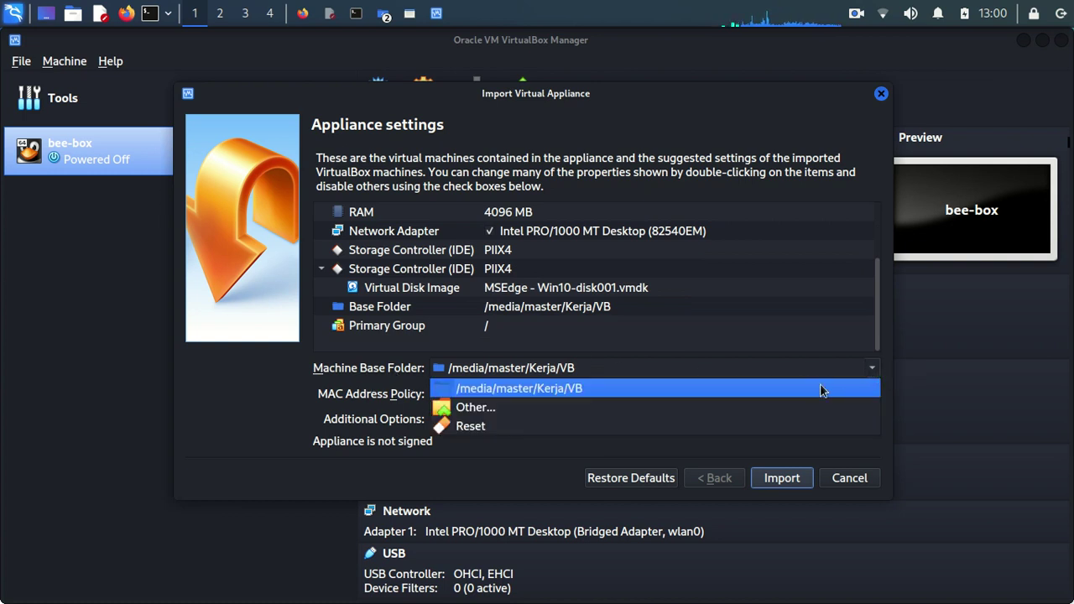
click(776, 406)
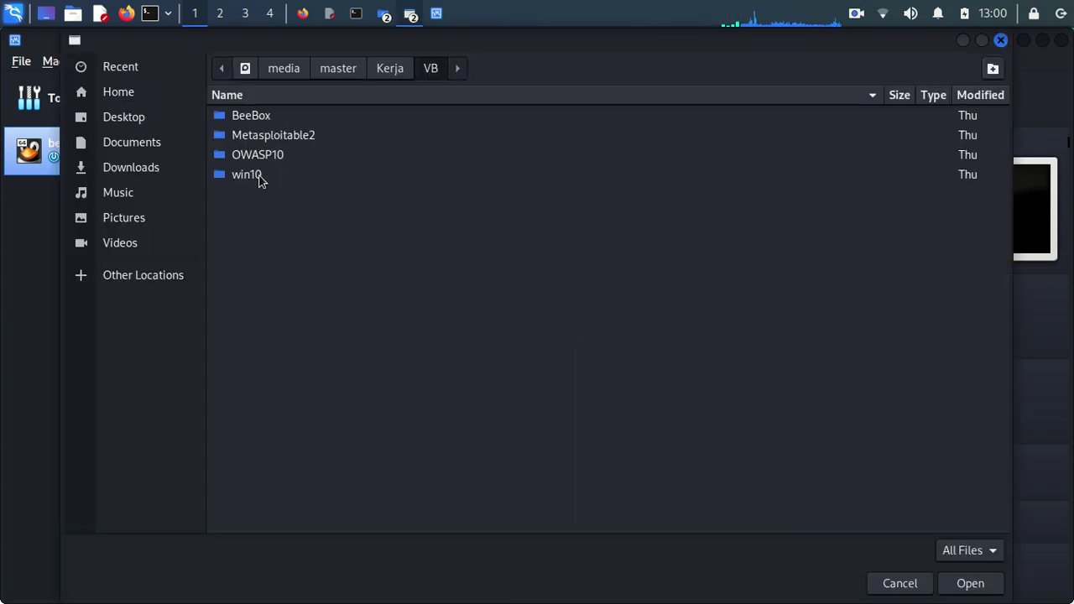
click(259, 178)
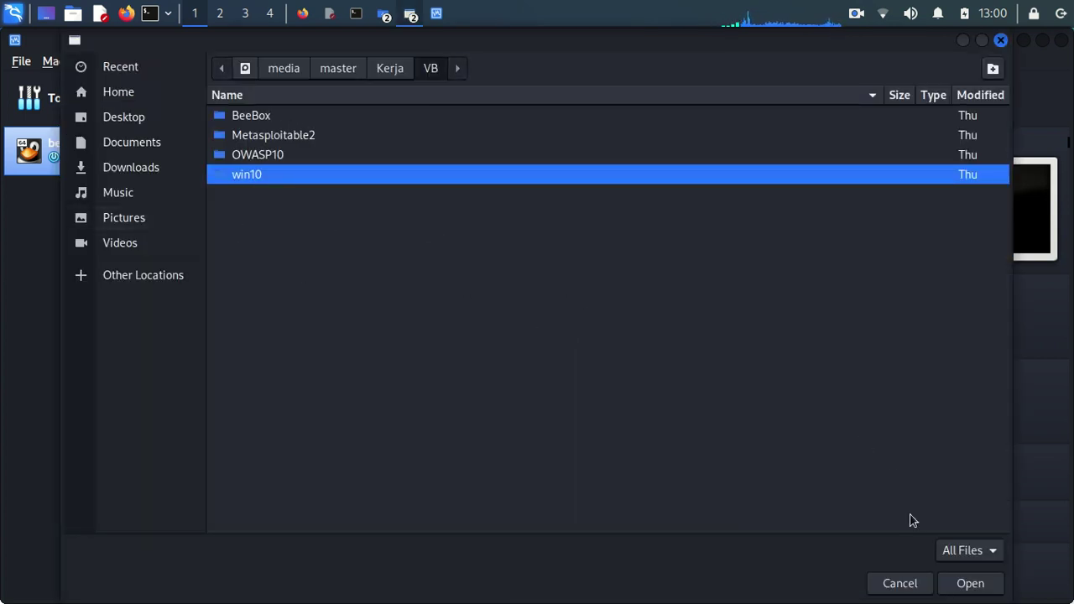
click(970, 583)
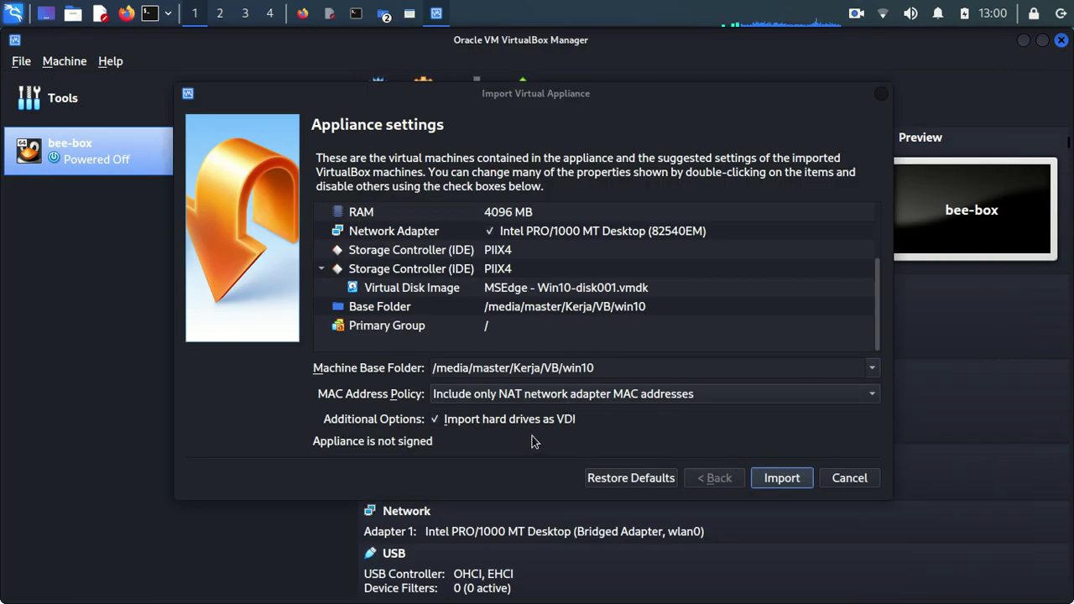
Step: Keep the MAC address policy at "Include only NAT network adapter MAC addresses" and import the appliance
click(872, 398)
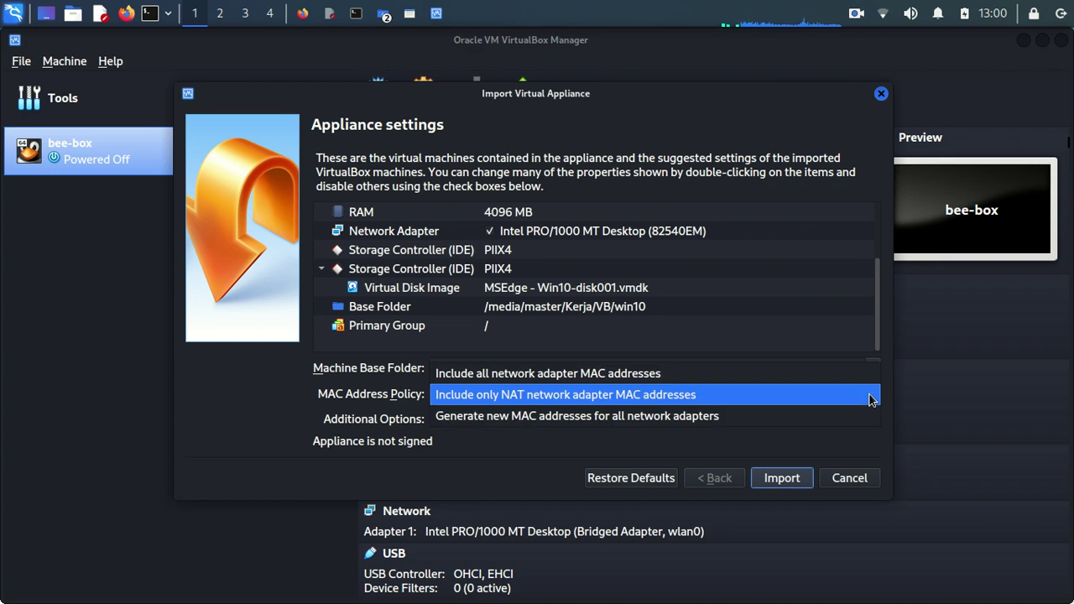
click(872, 400)
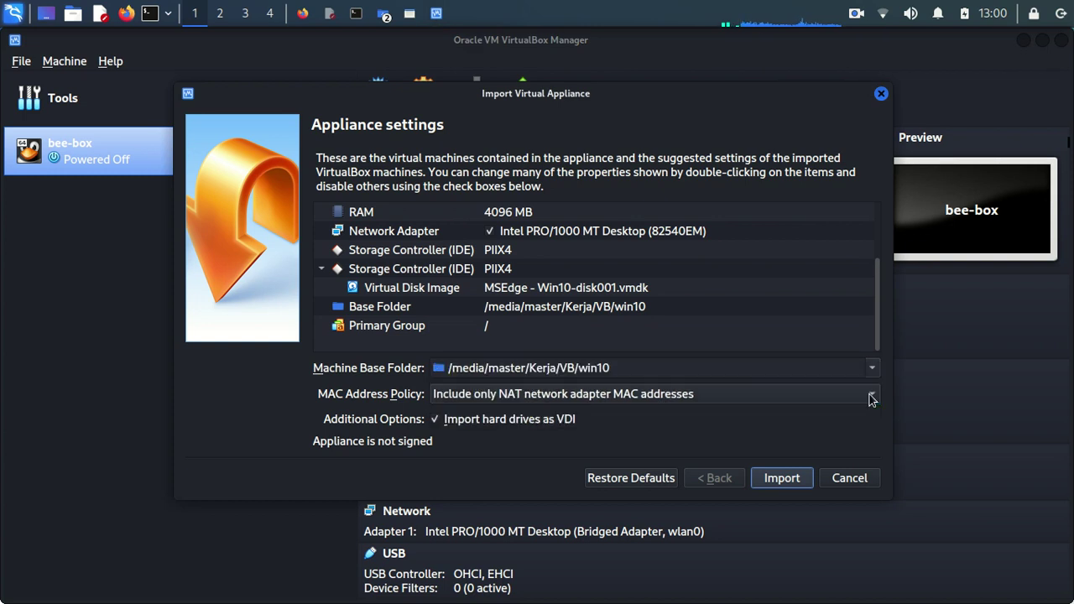
click(776, 483)
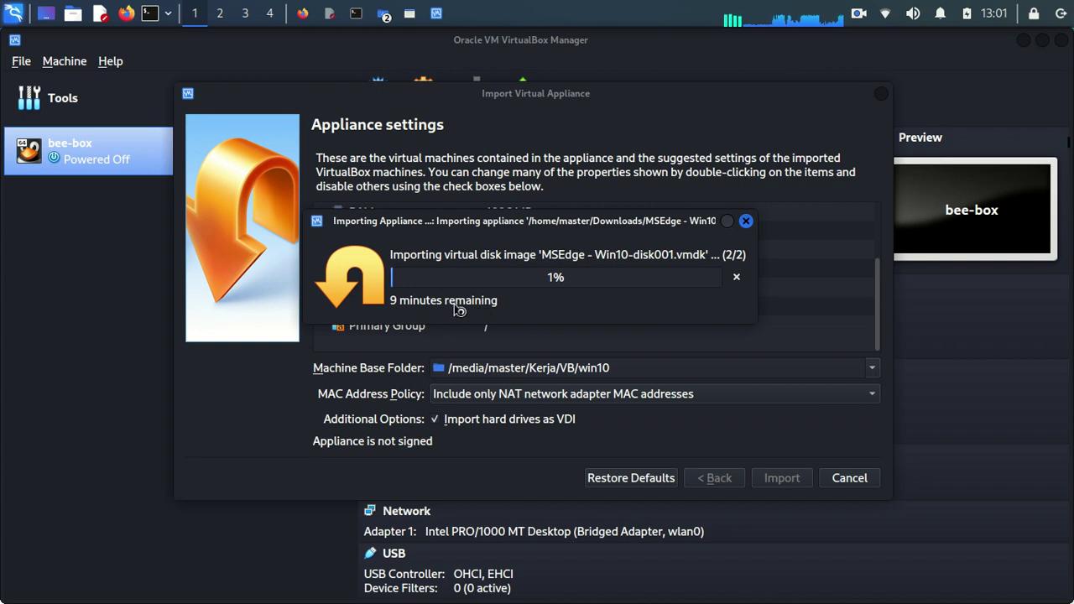
right_click(856, 19)
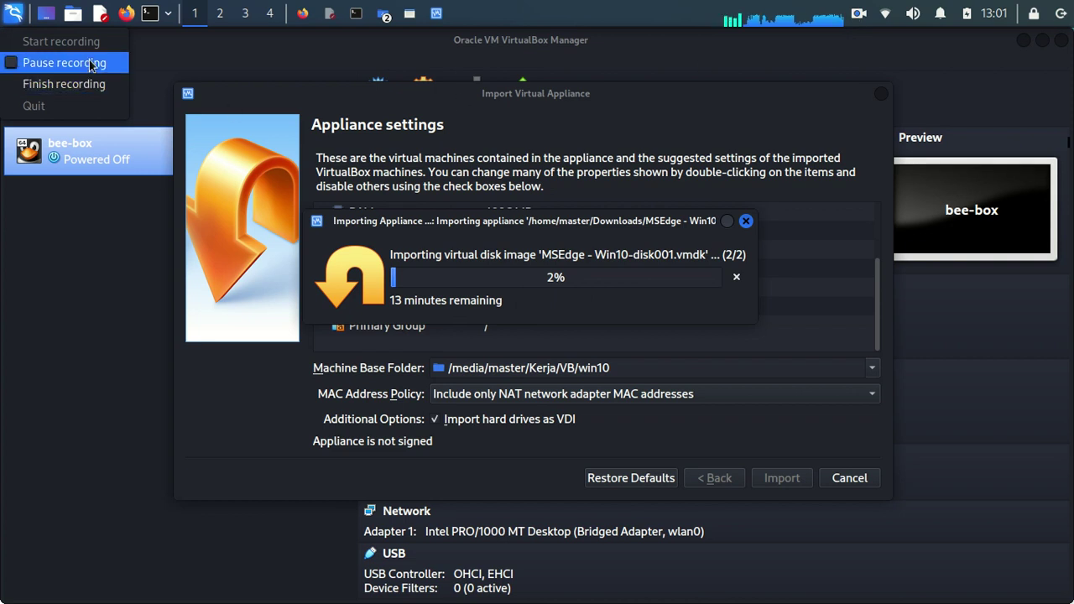
click(59, 45)
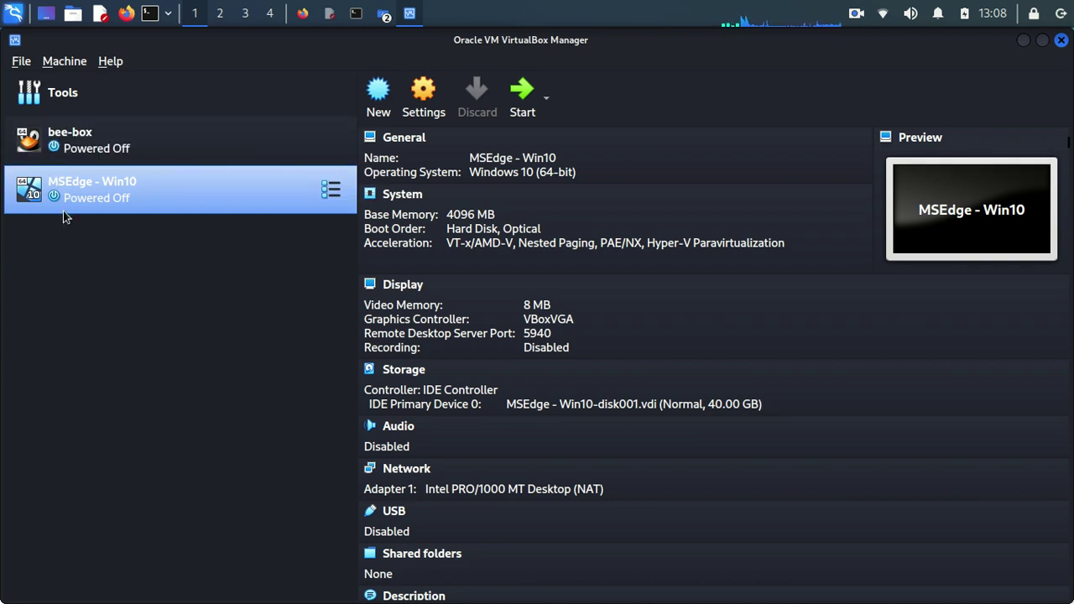
Step: Start the MSEdge - Win10 virtual machine, minimize the VirtualBox Manager and reposition the running machine's window
click(518, 102)
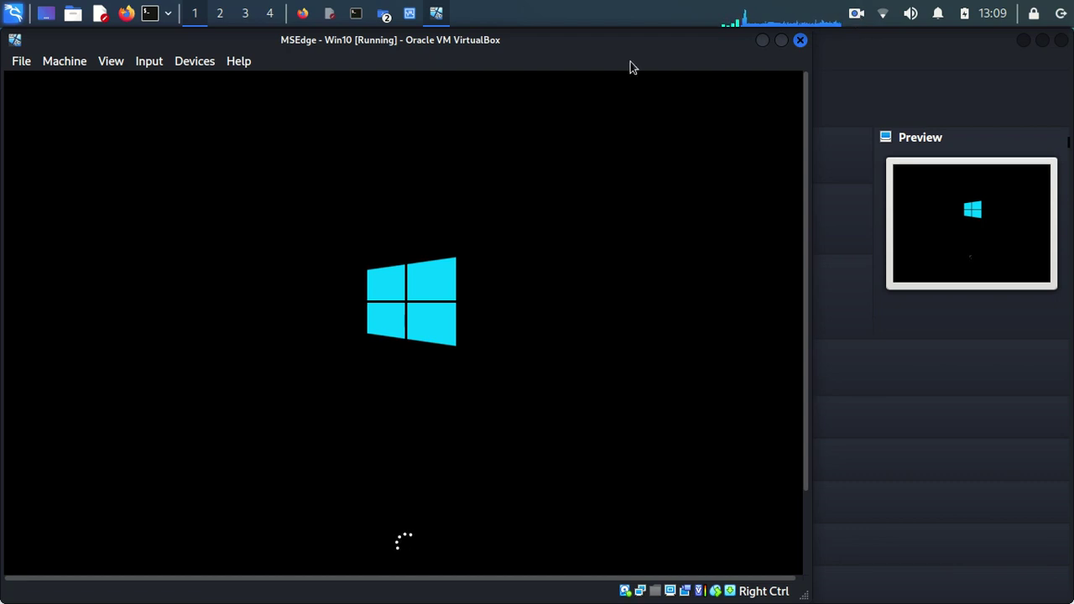
drag(712, 42, 719, 85)
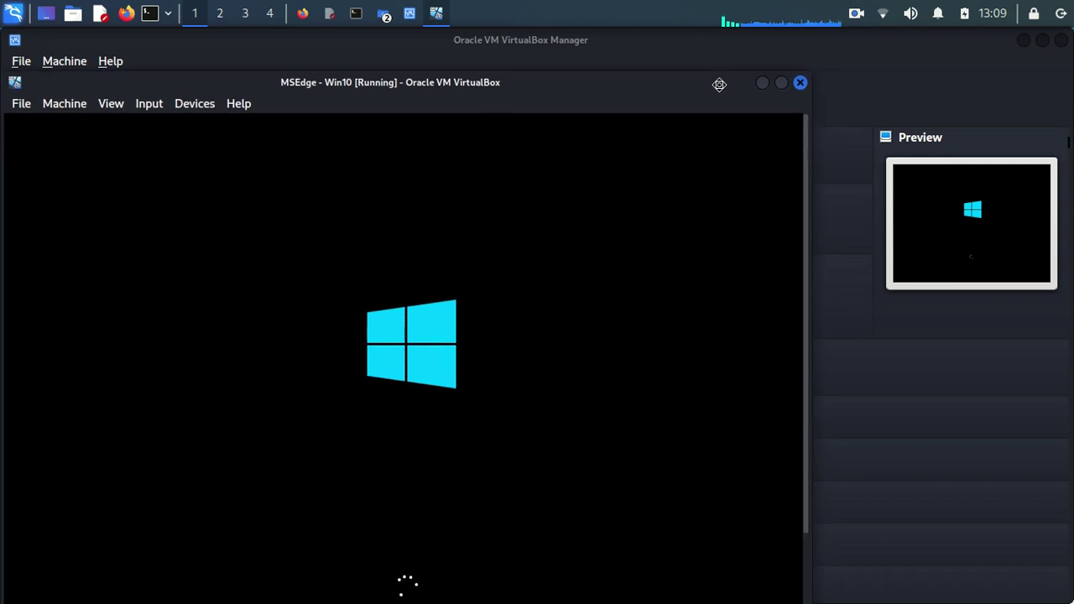
click(858, 44)
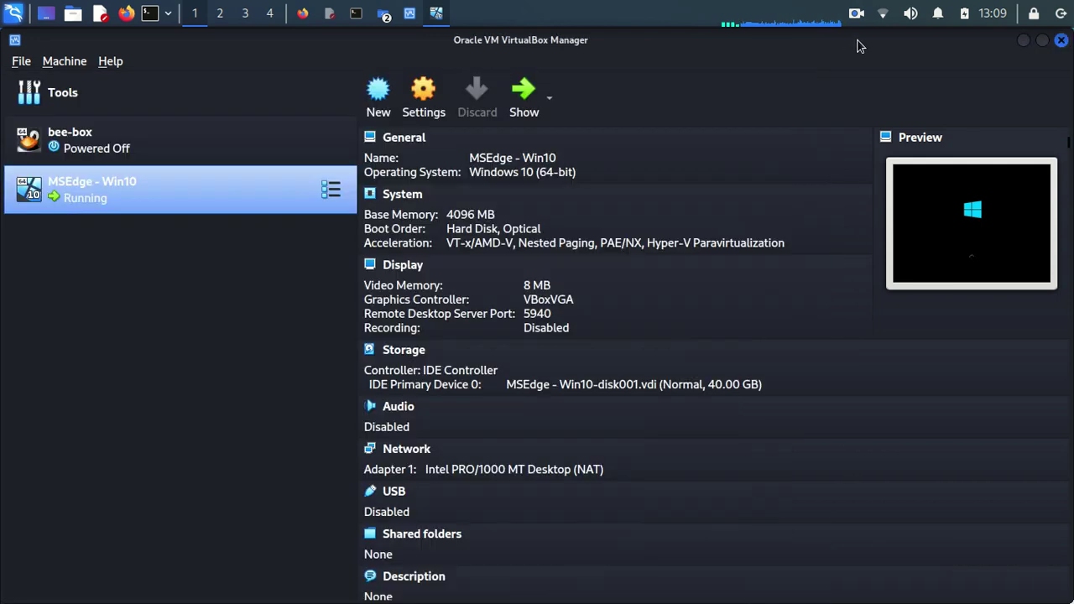
click(1024, 40)
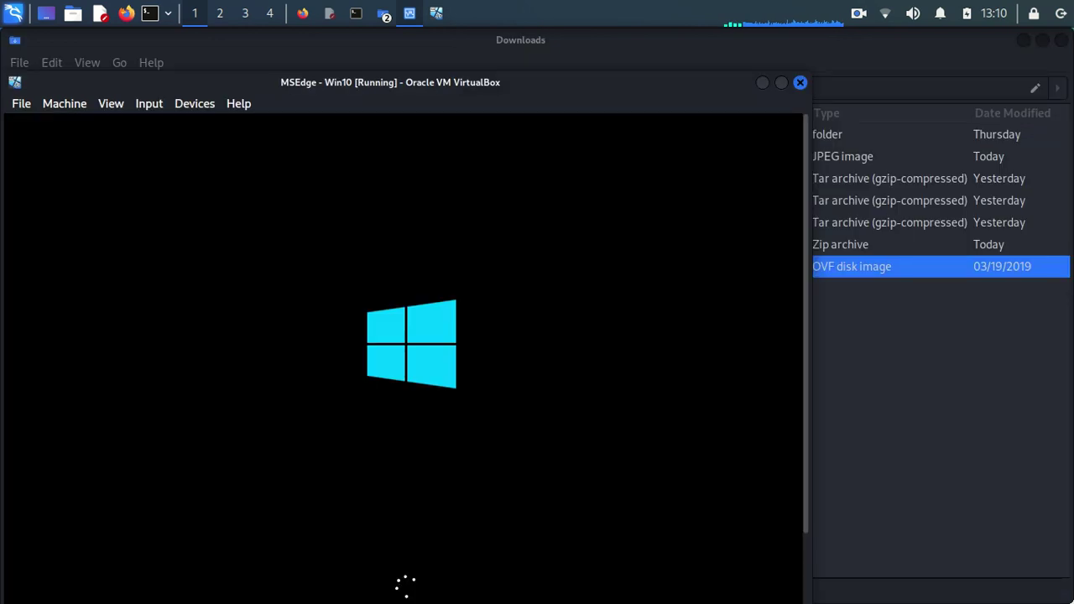
click(537, 104)
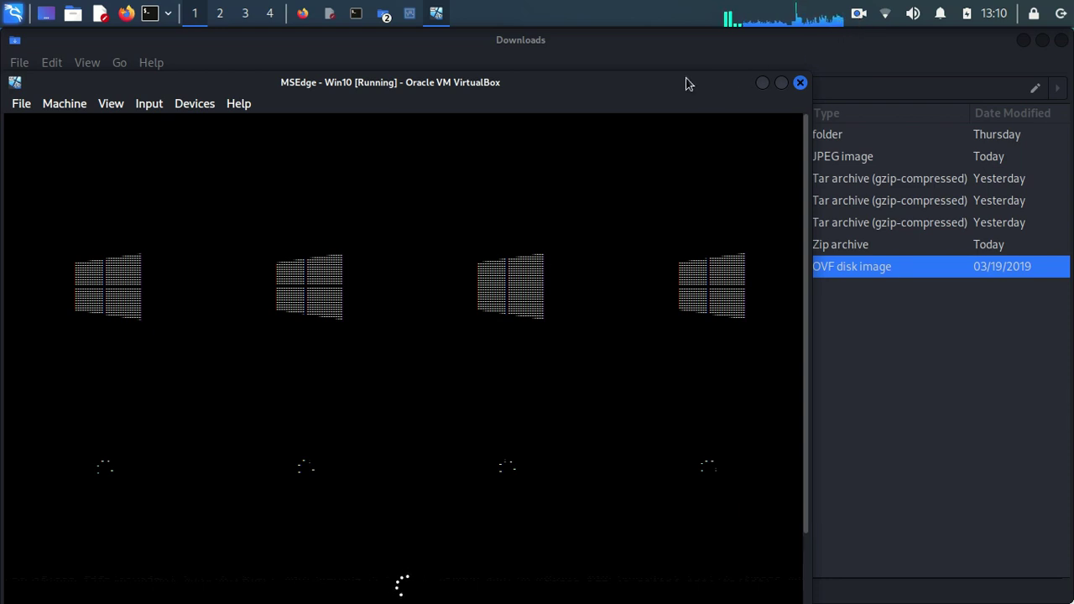
drag(650, 83, 877, 98)
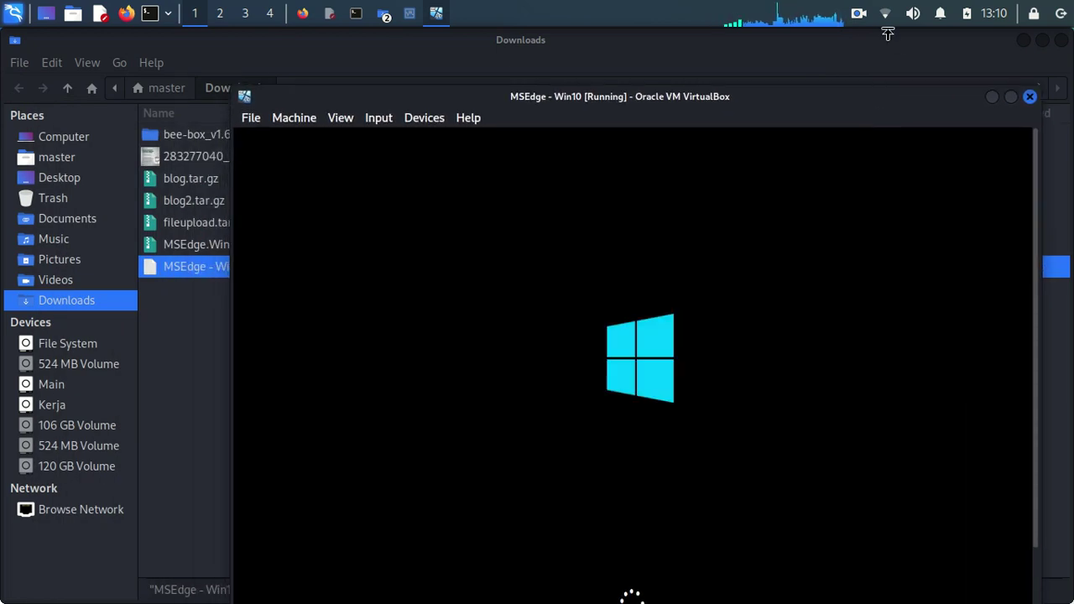
click(858, 15)
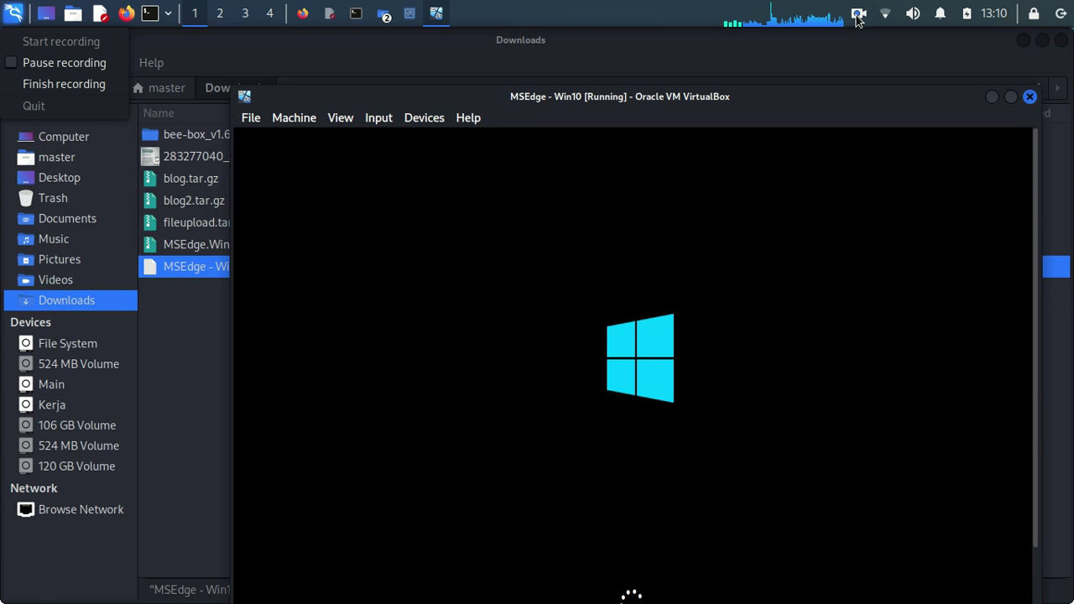
click(77, 65)
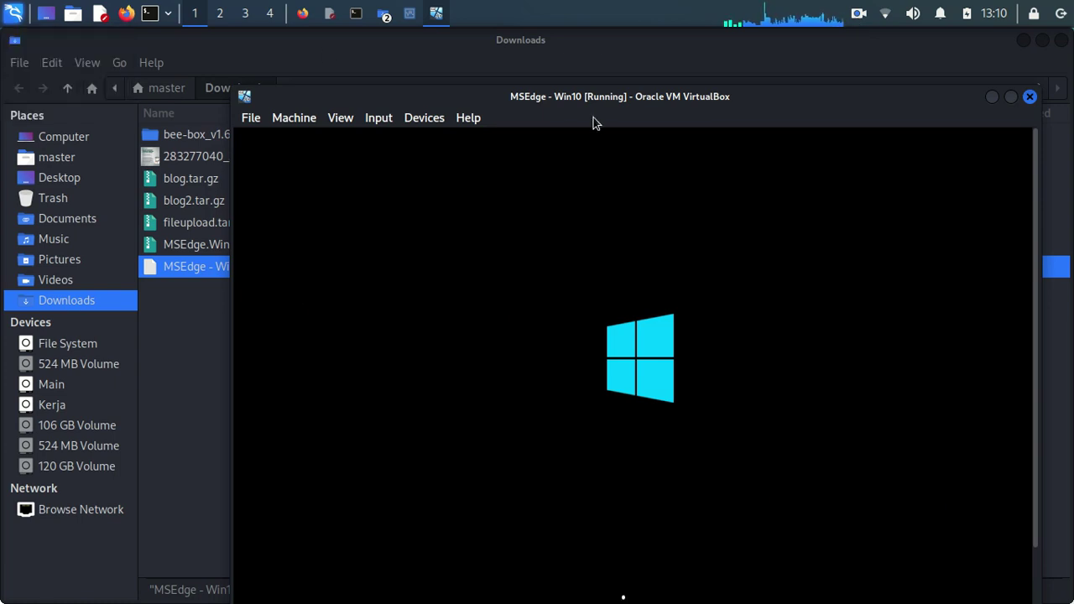
Step: Move the virtual machine's window up, dismiss the Windows lock screen and try to sign in as IEUser with a blank password
drag(601, 102, 565, 57)
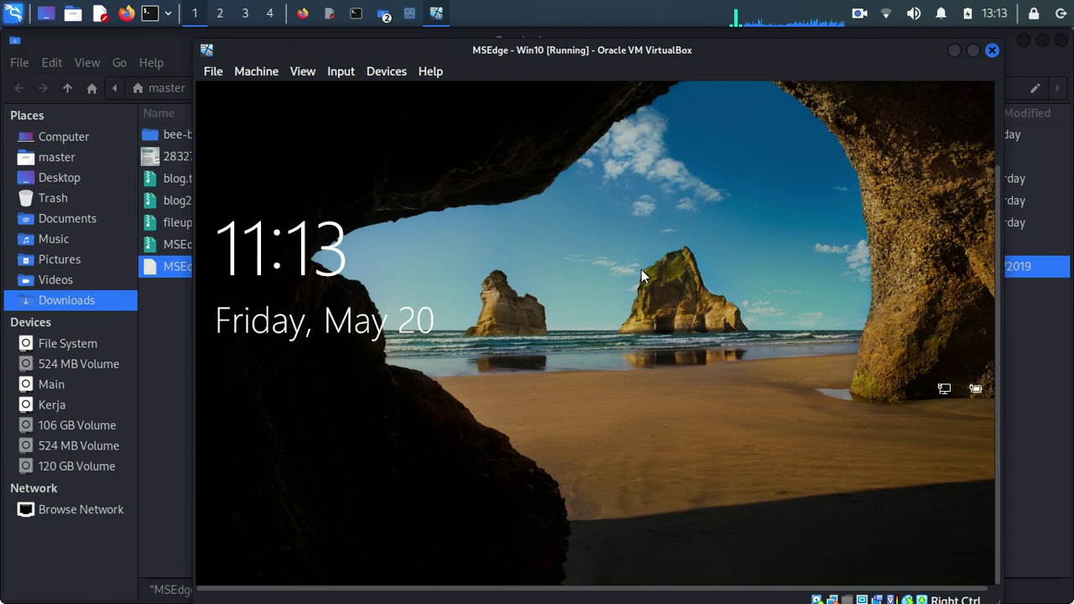
click(641, 269)
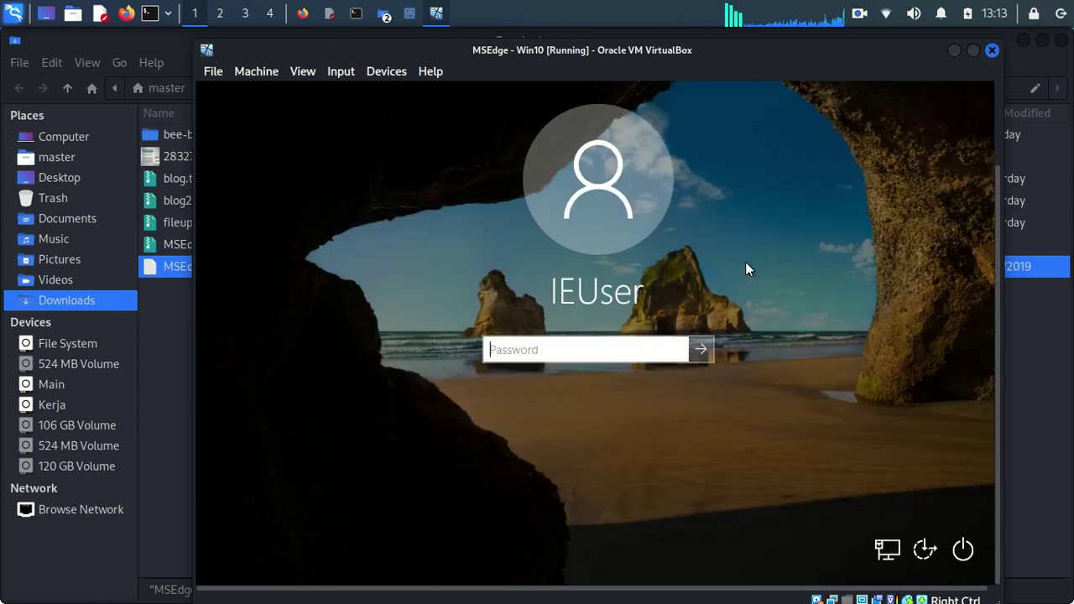
click(703, 350)
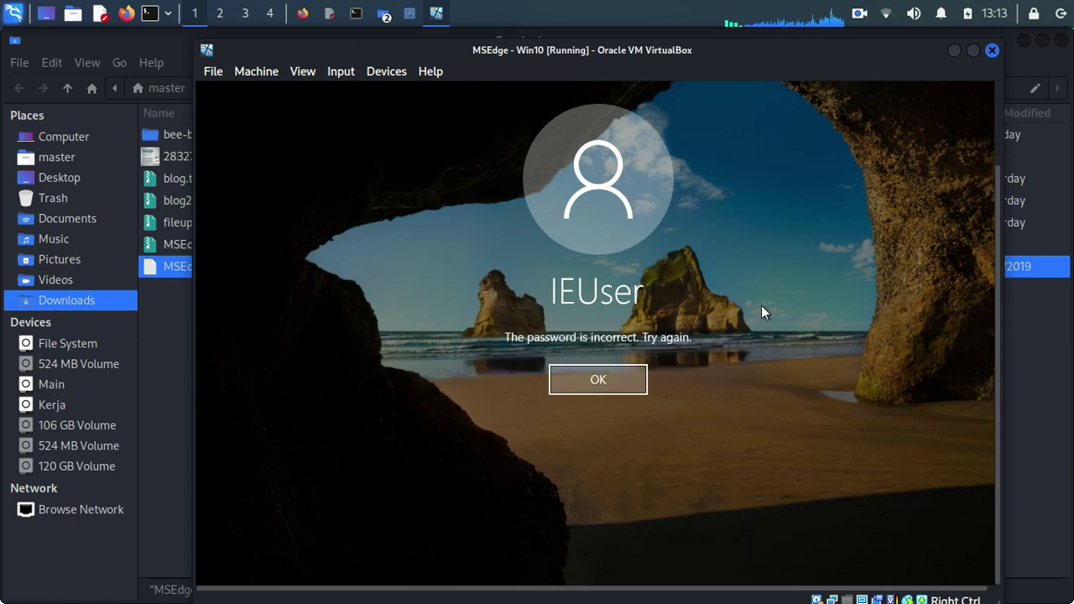
click(607, 382)
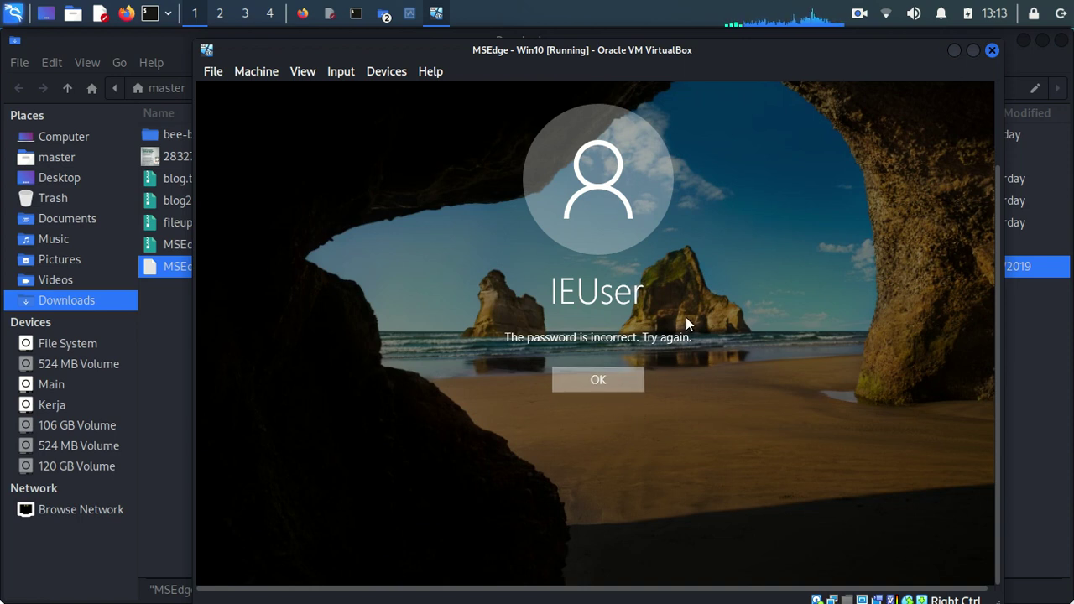
key(Return)
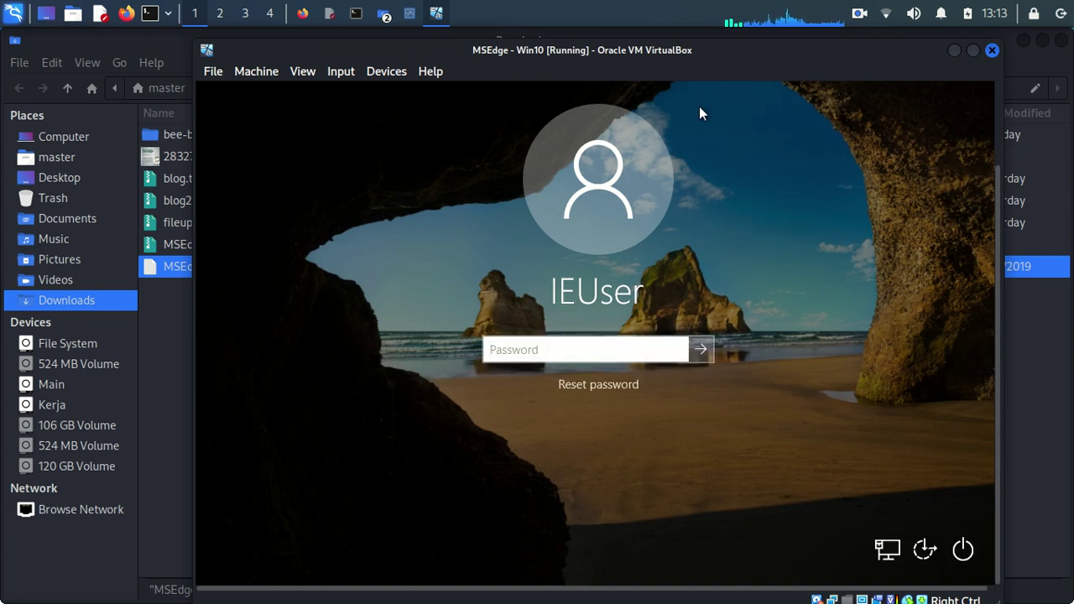
click(859, 17)
click(43, 83)
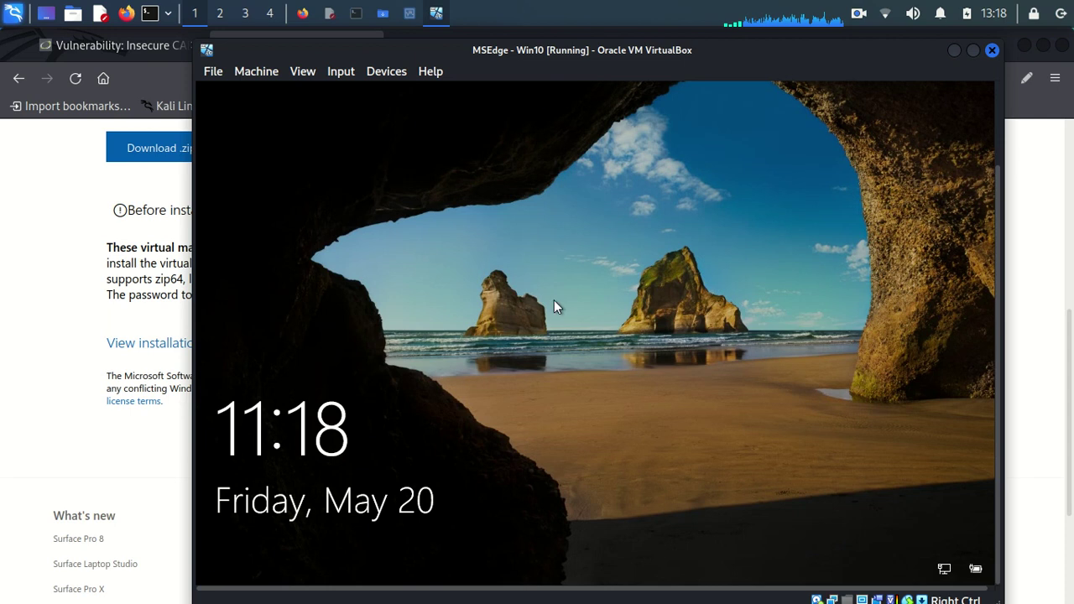
Step: Dismiss the Windows lock screen and look up the virtual machine's password on Microsoft's download page
click(553, 299)
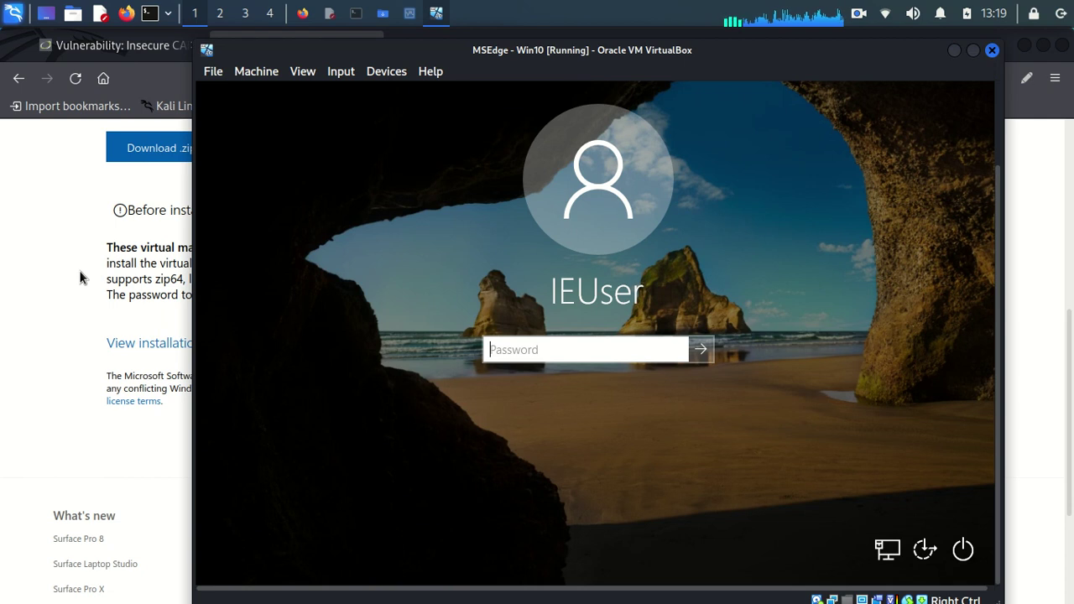
click(164, 295)
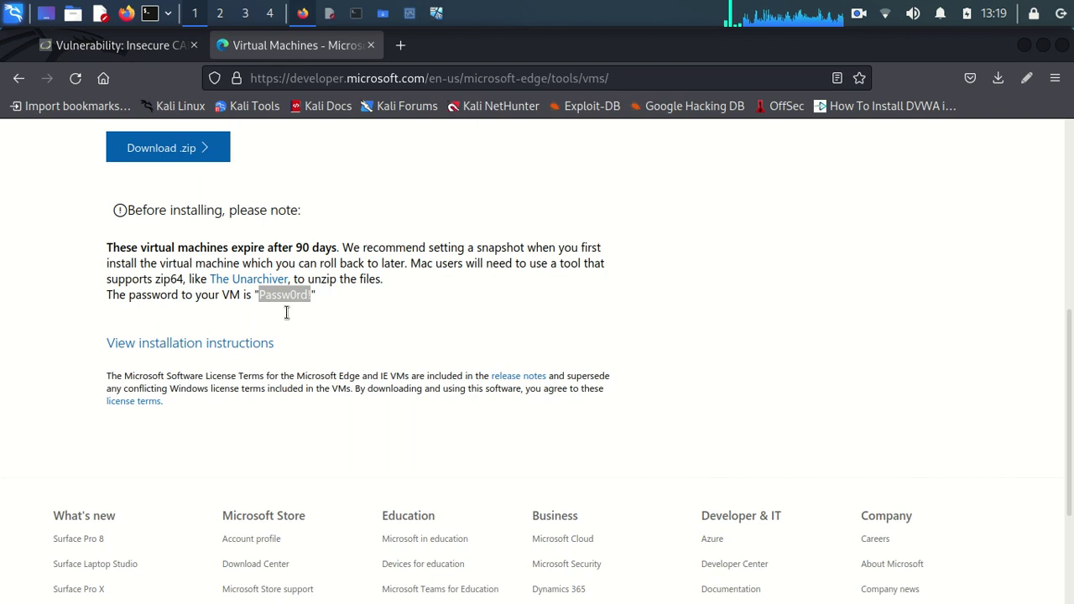
click(270, 297)
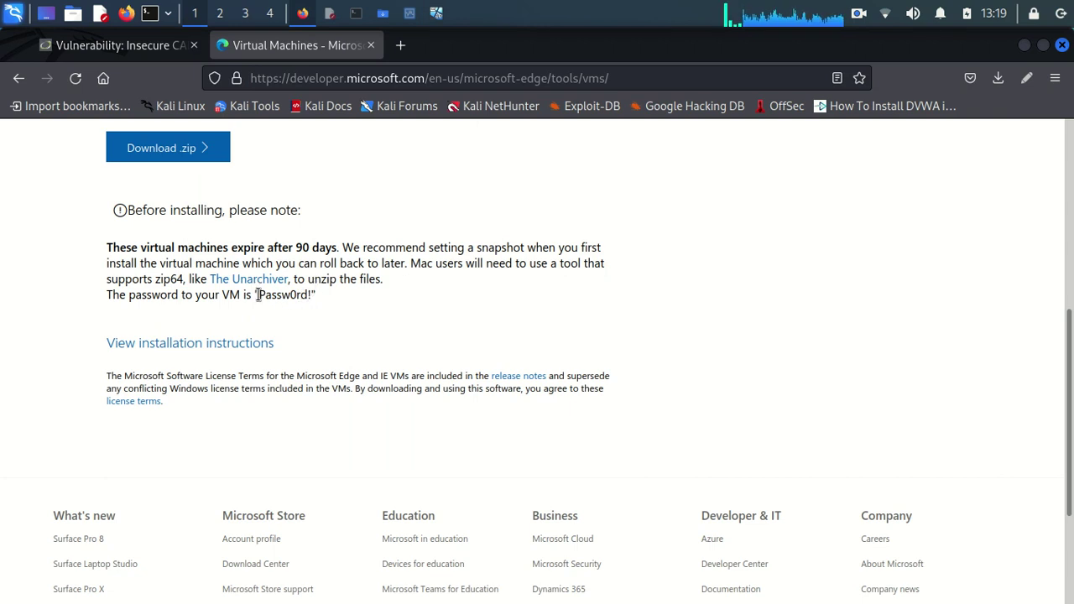
click(440, 16)
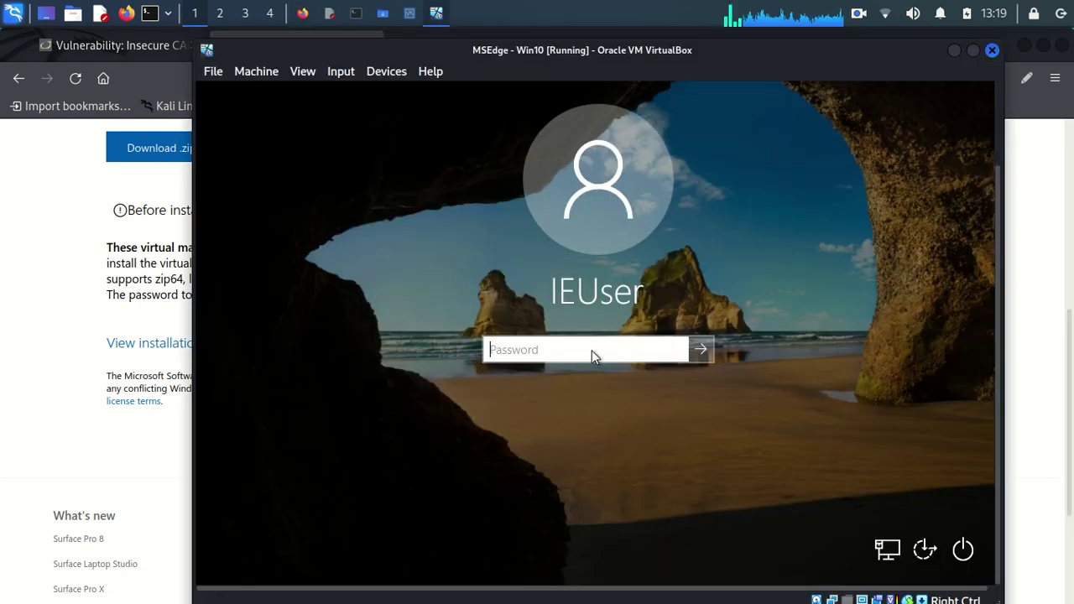
Step: Enter the IEUser account password, recheck it against the download page and sign in to Windows
click(548, 350)
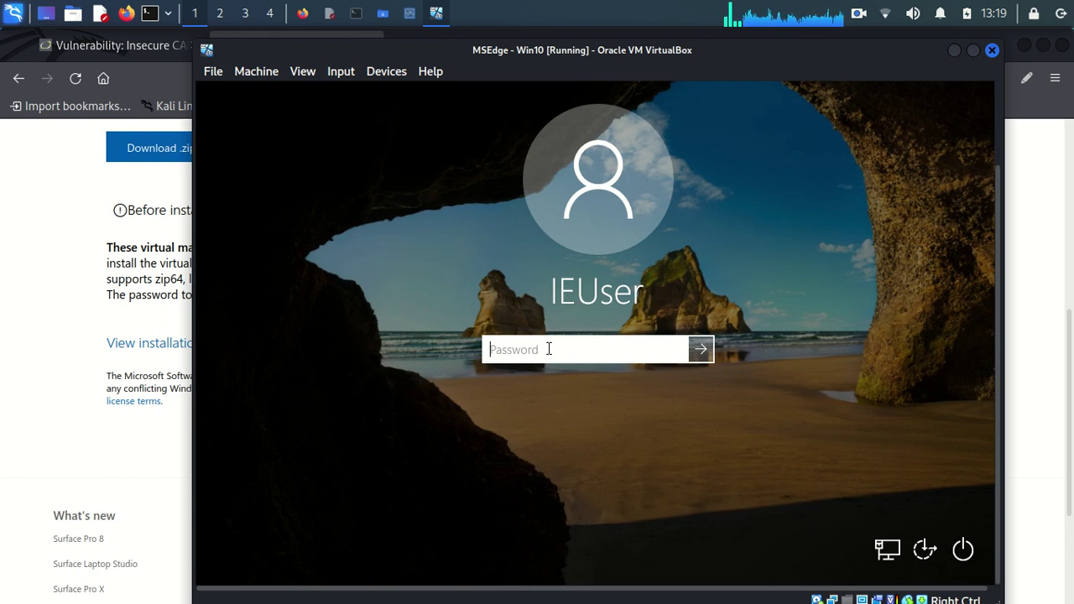
text(P)
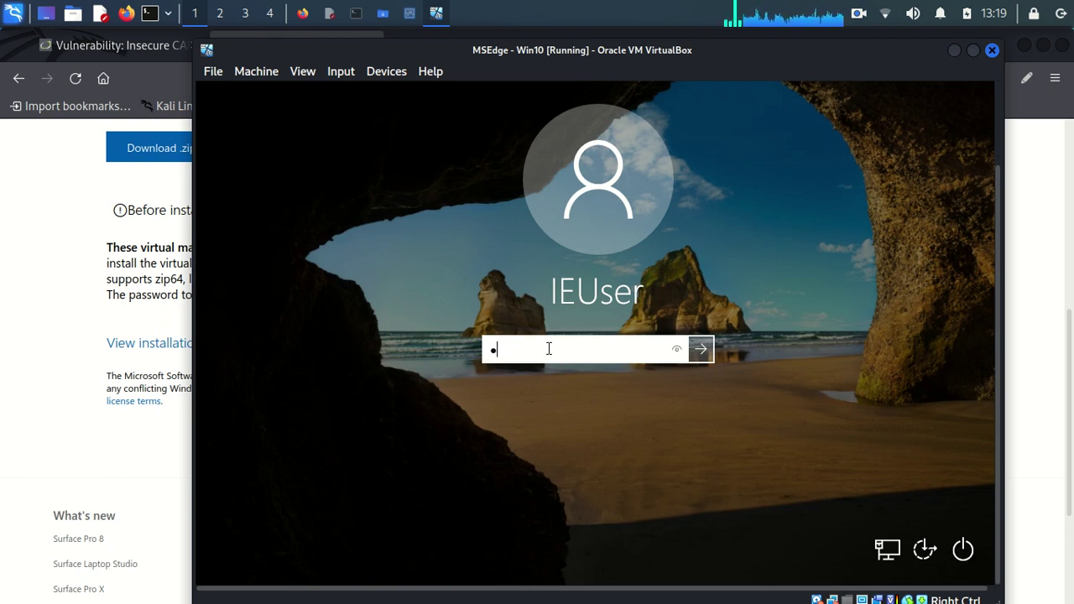
text(assw)
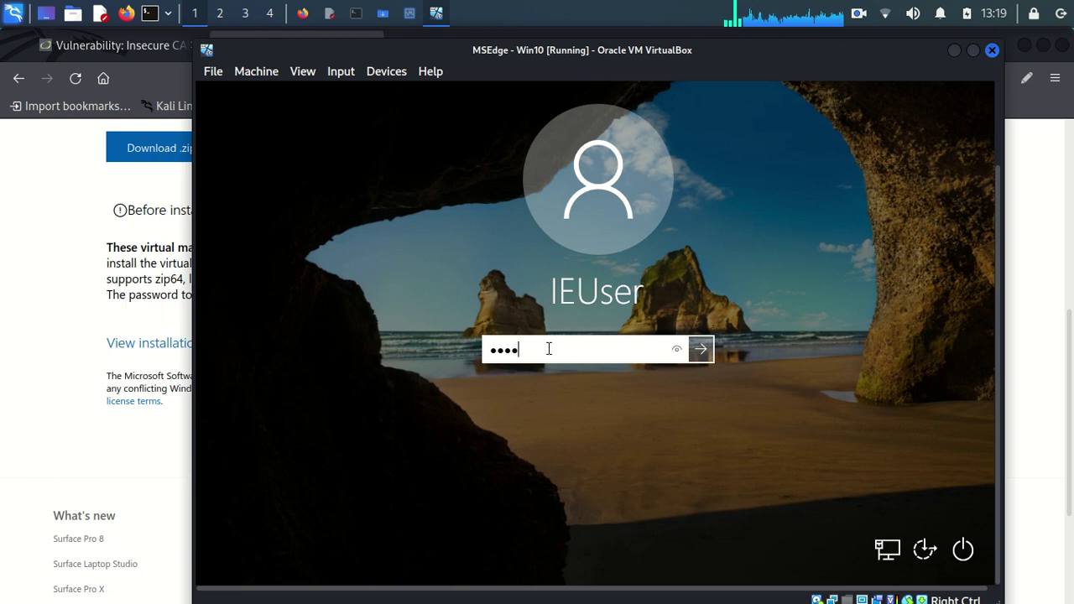
text(0rd)
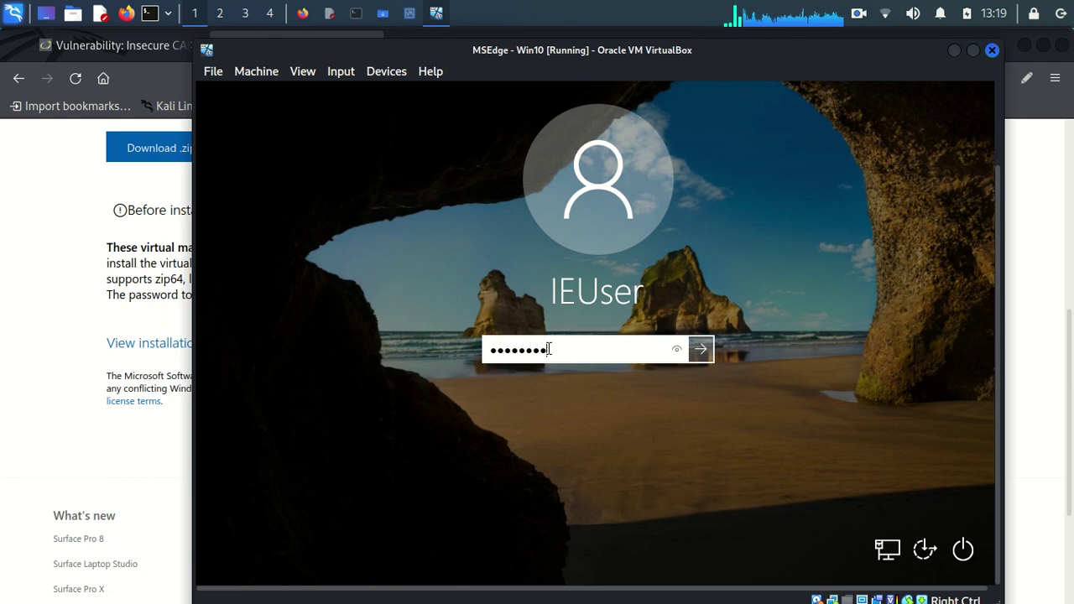
text(!)
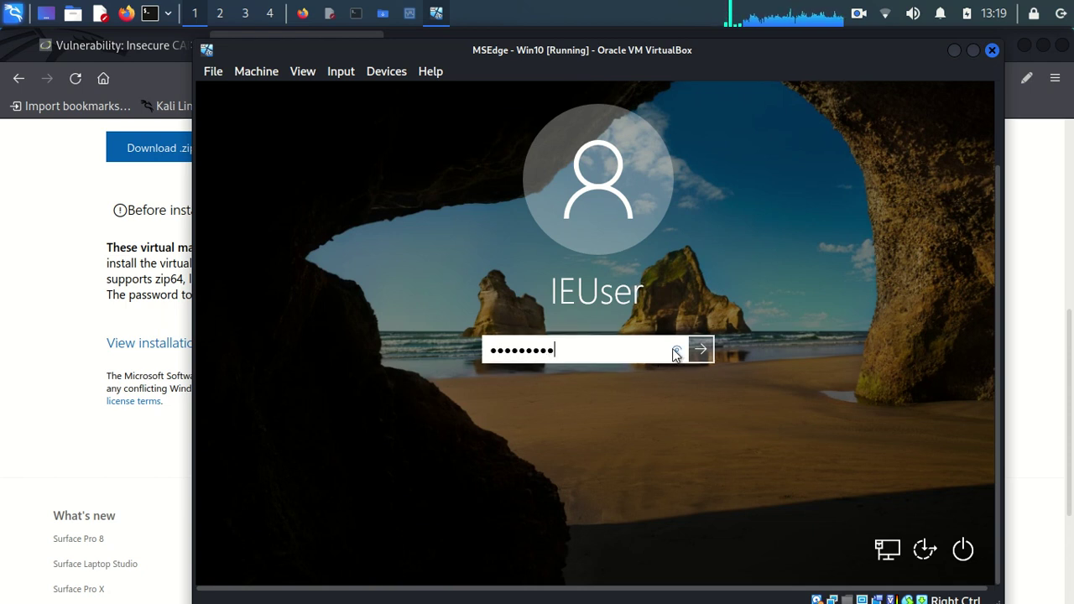
drag(677, 353, 678, 354)
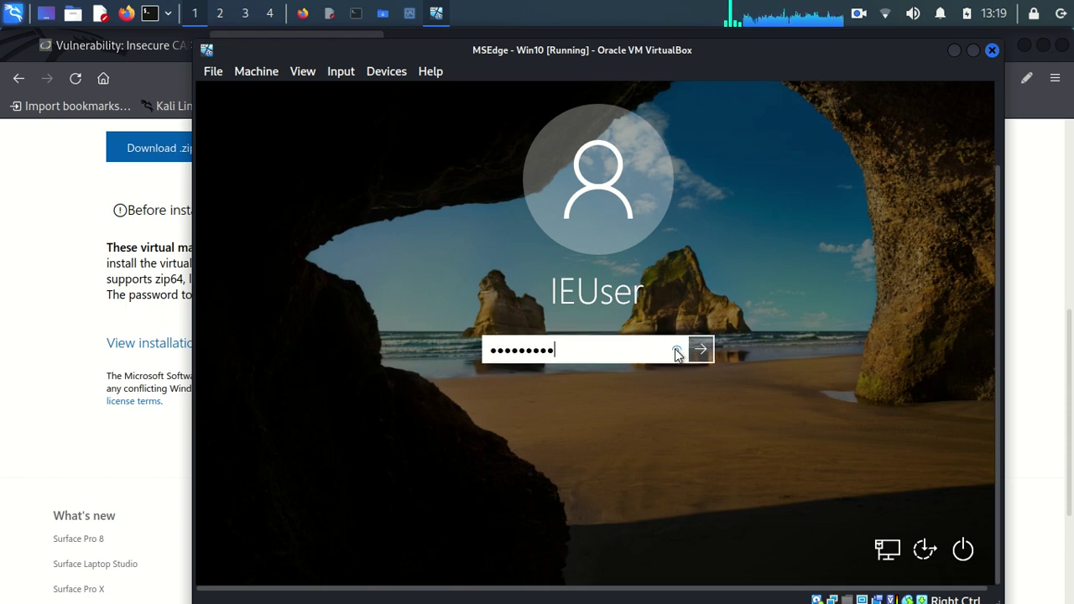
click(677, 354)
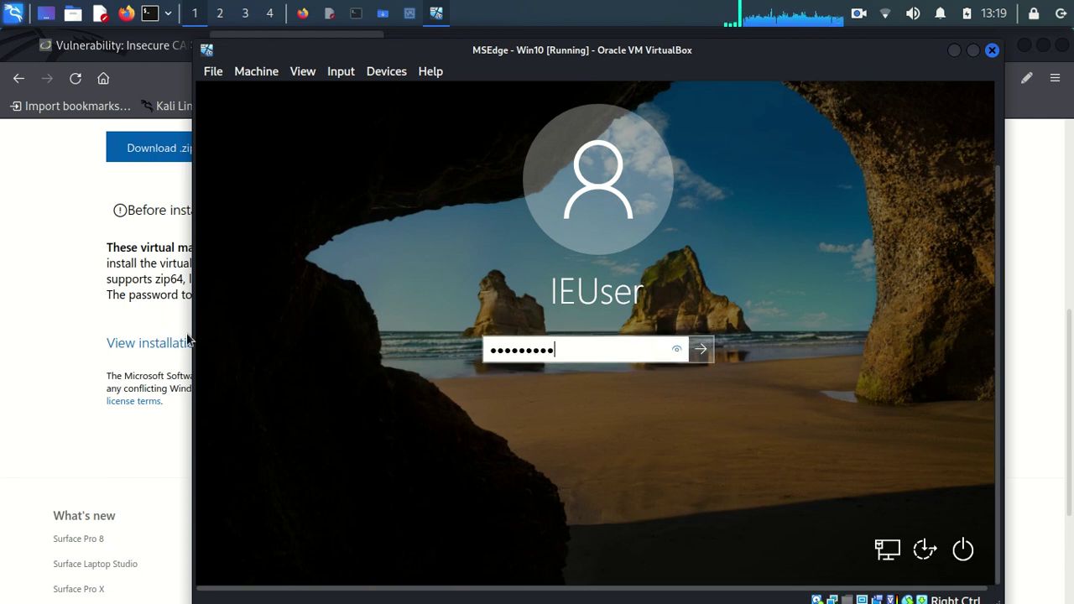
click(84, 306)
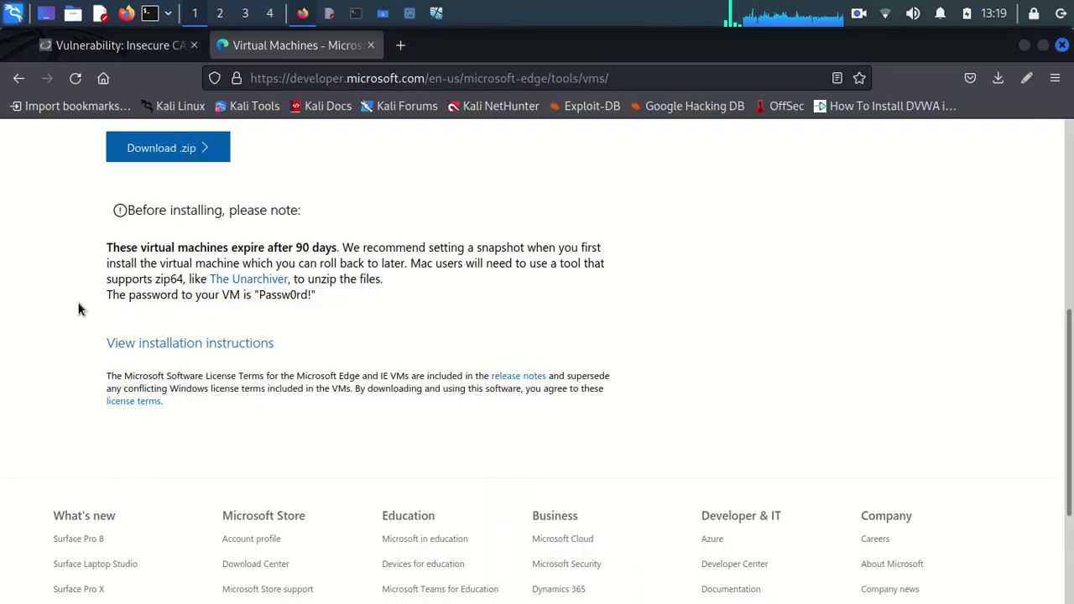
click(436, 13)
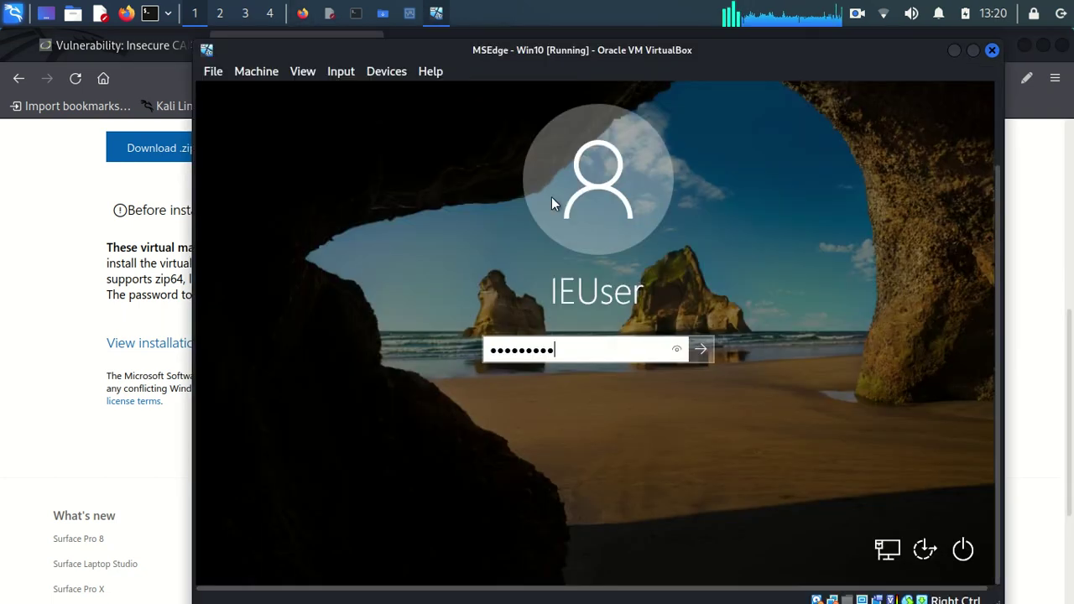
click(706, 348)
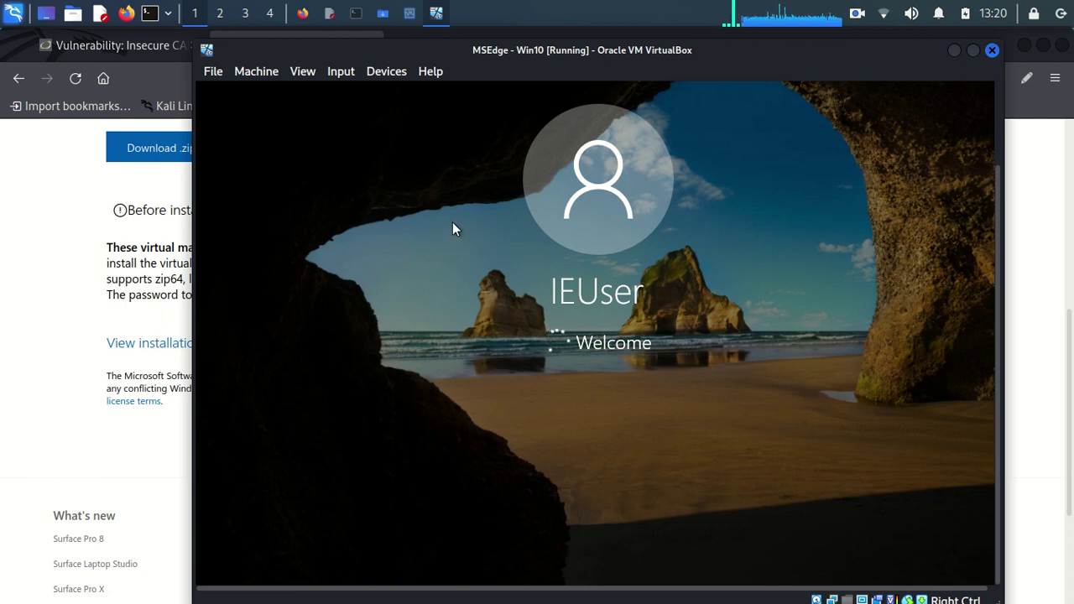
click(75, 248)
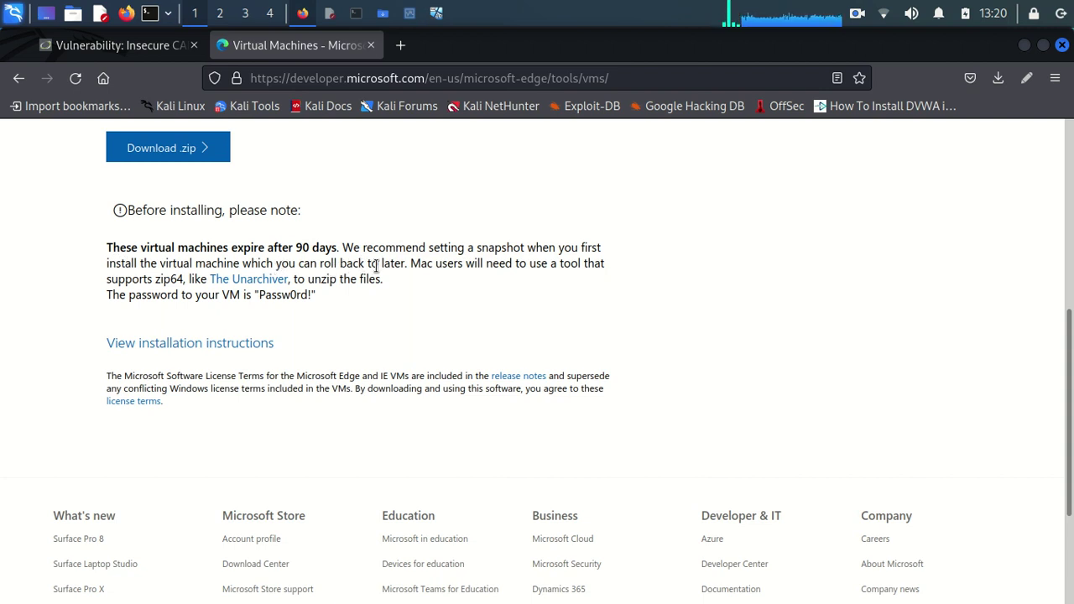
click(435, 15)
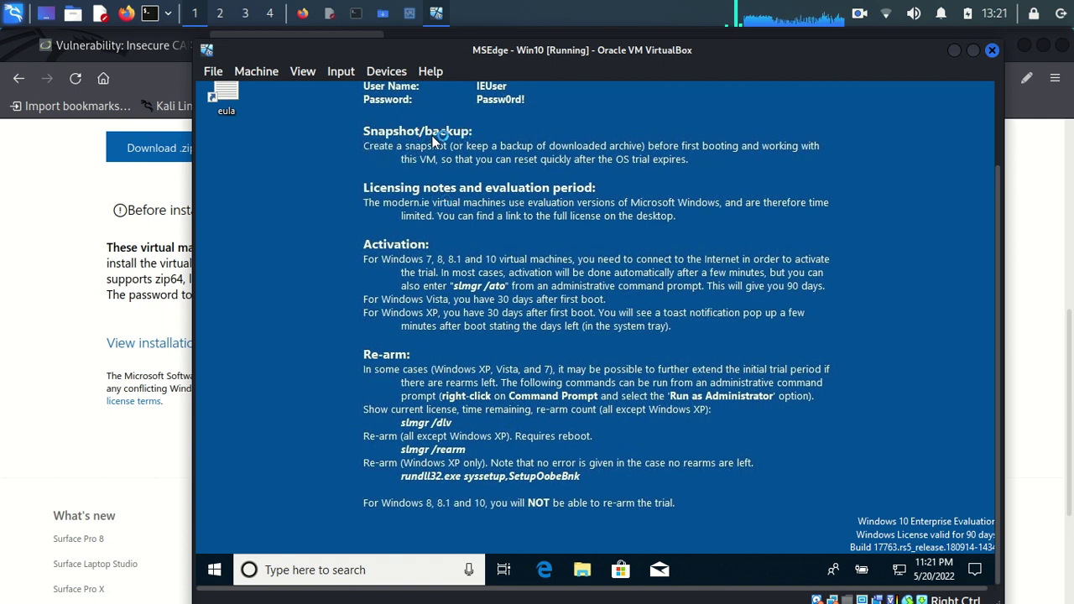
click(343, 73)
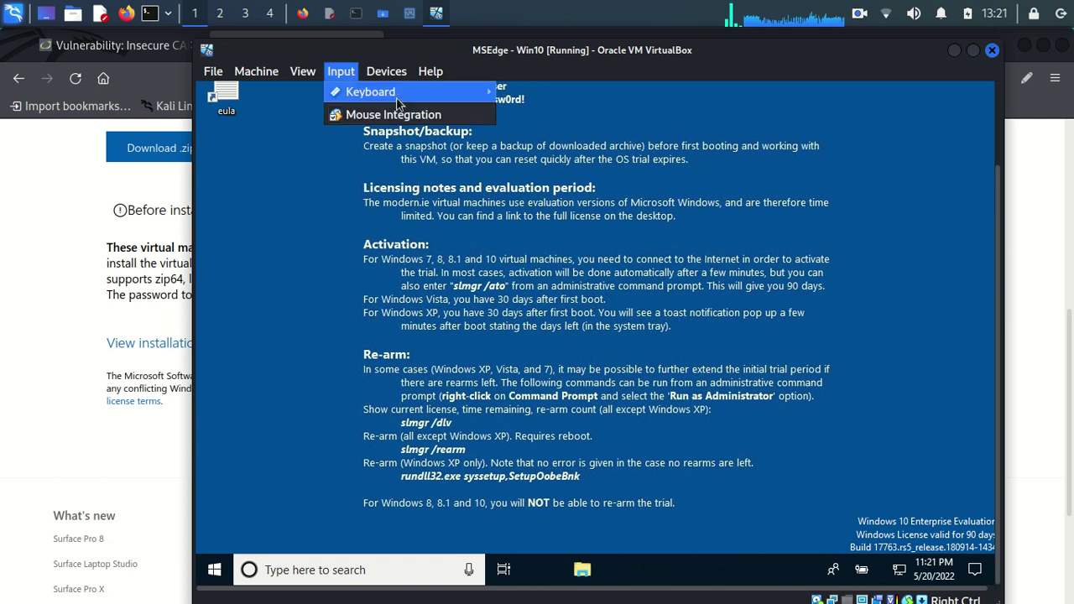
click(379, 74)
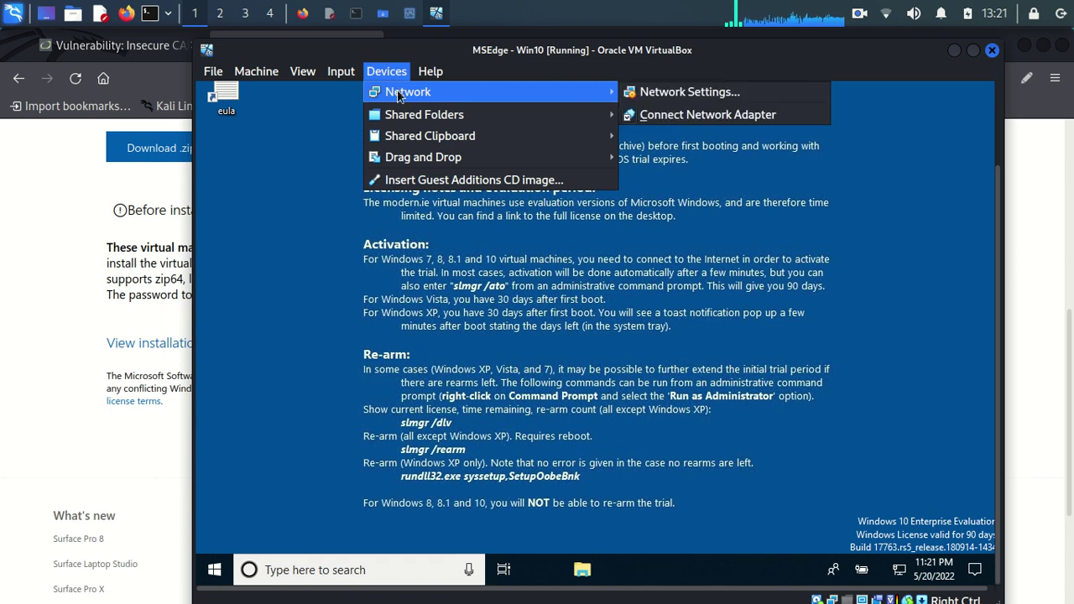
mouse_move(404, 118)
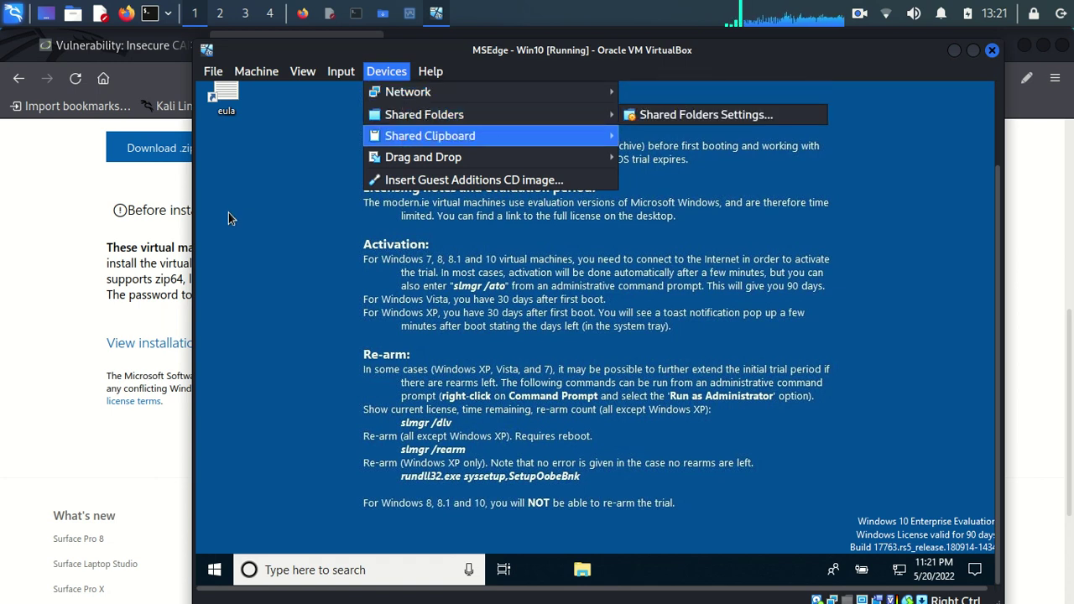
click(273, 207)
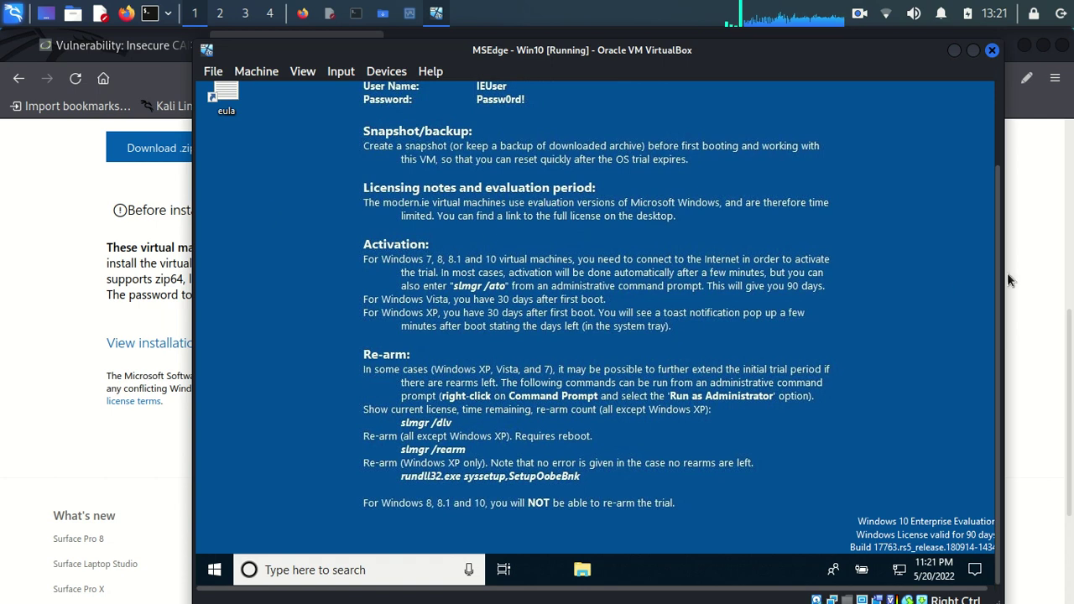
drag(999, 294, 990, 292)
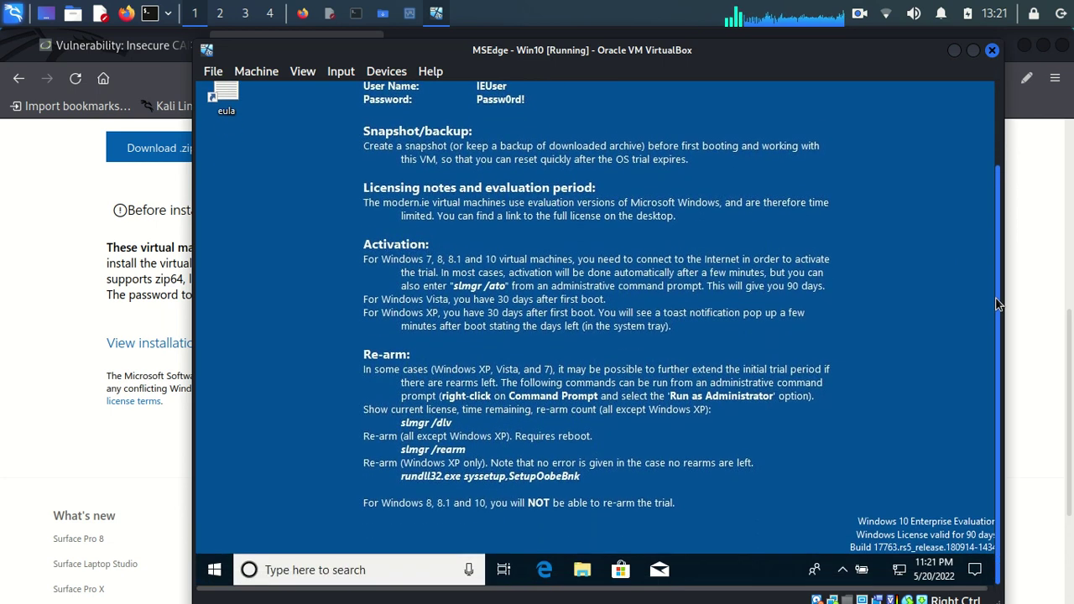
Step: View the Windows Start menu, maximize the virtual machine's window and return to the desktop
click(215, 570)
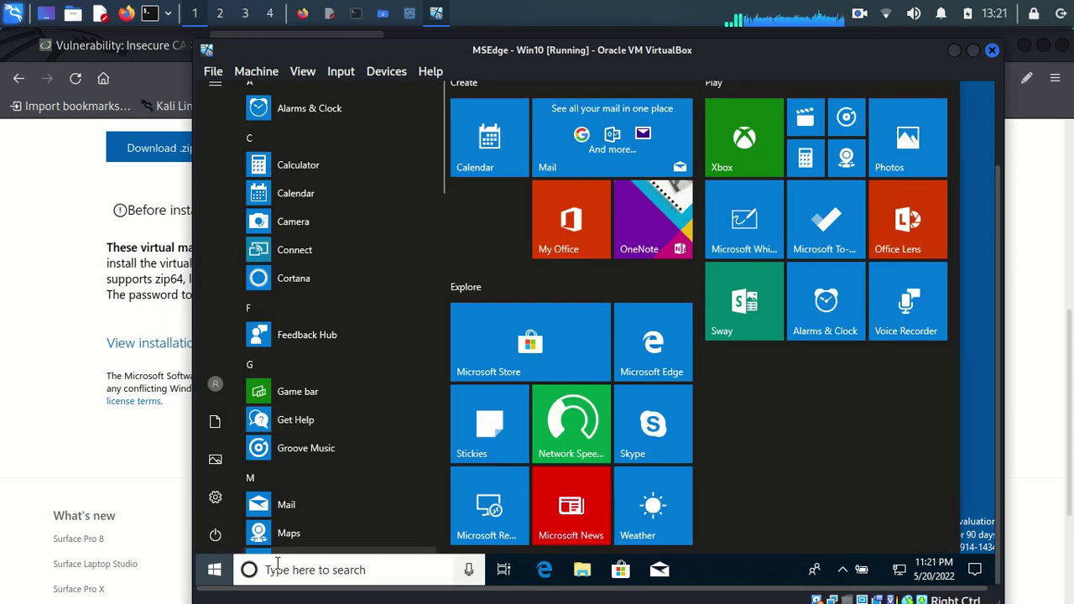
click(974, 50)
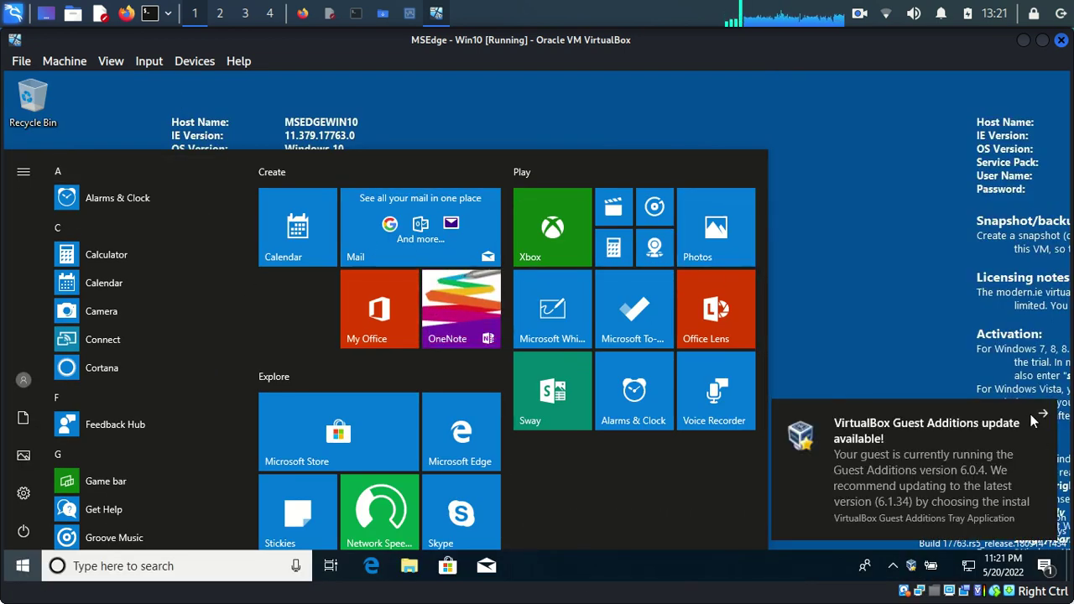
click(850, 335)
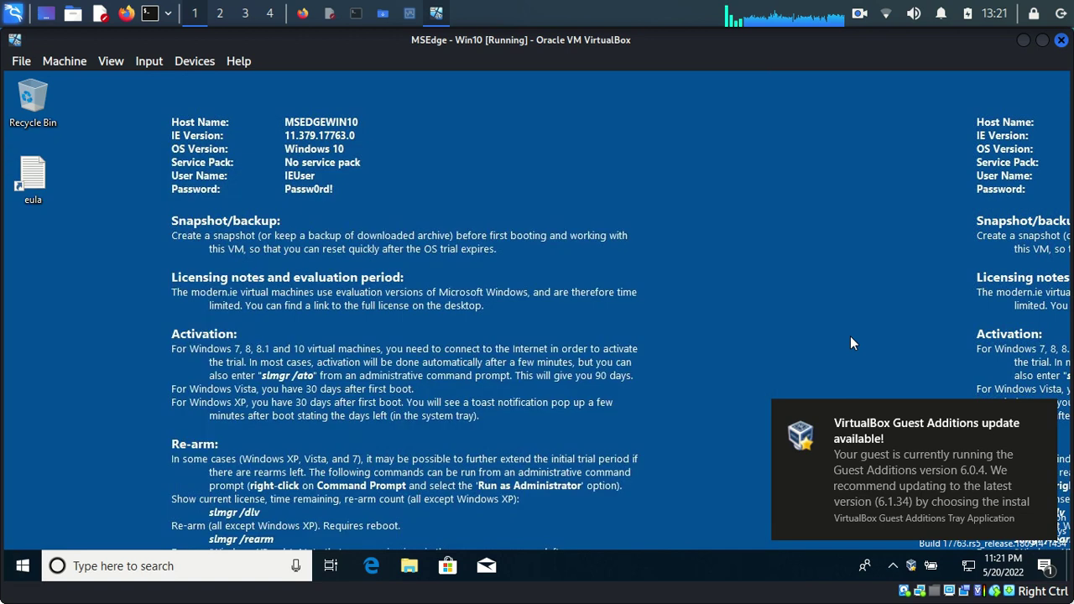